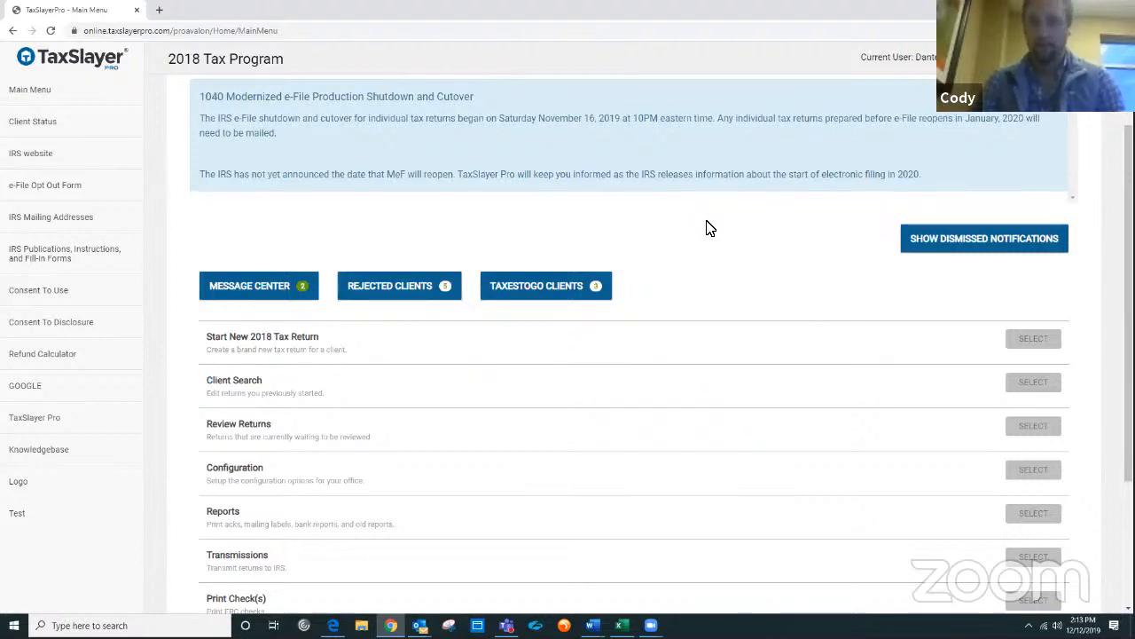
# Step: Review the options listed on the 2018 Tax Program main menu
pyautogui.scroll(-1, 710, 228)
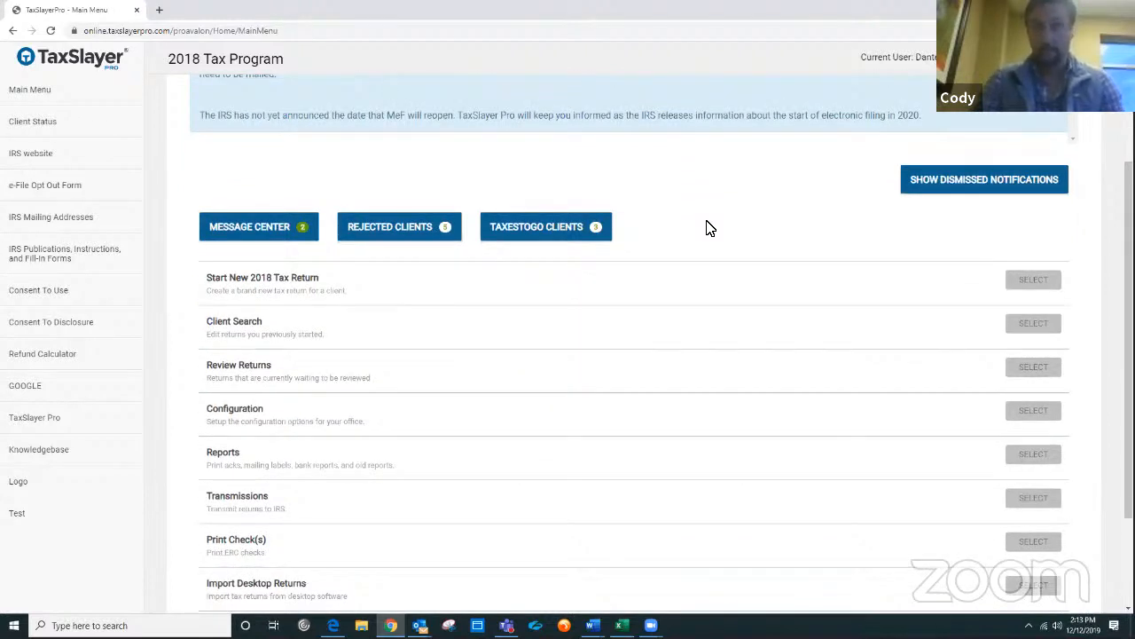
pyautogui.scroll(-1, 710, 228)
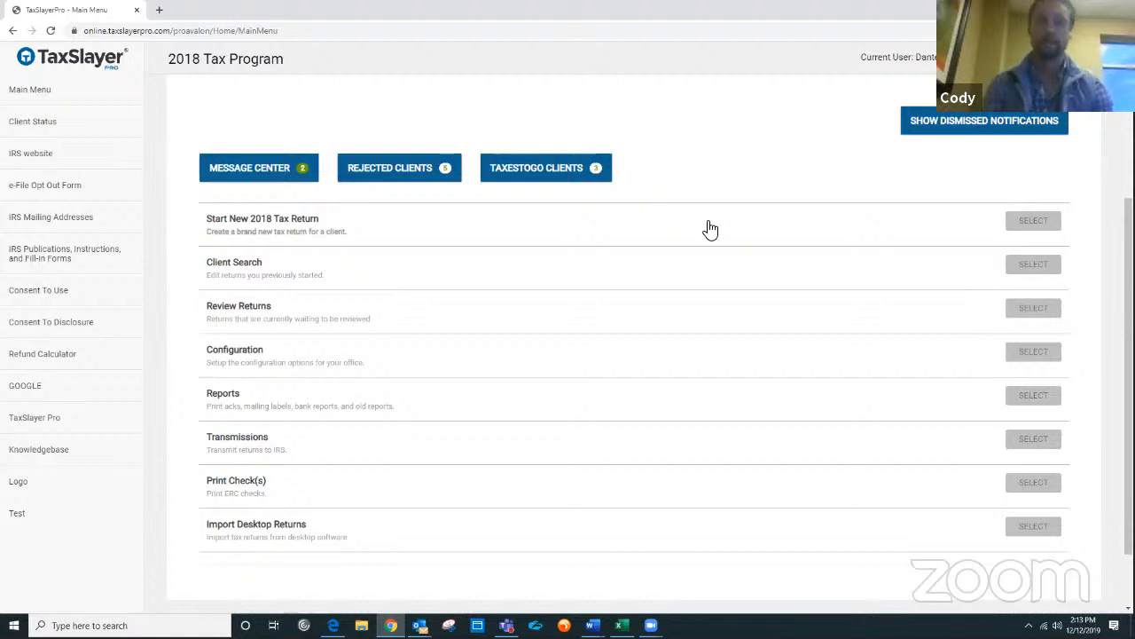
pyautogui.scroll(2, 710, 230)
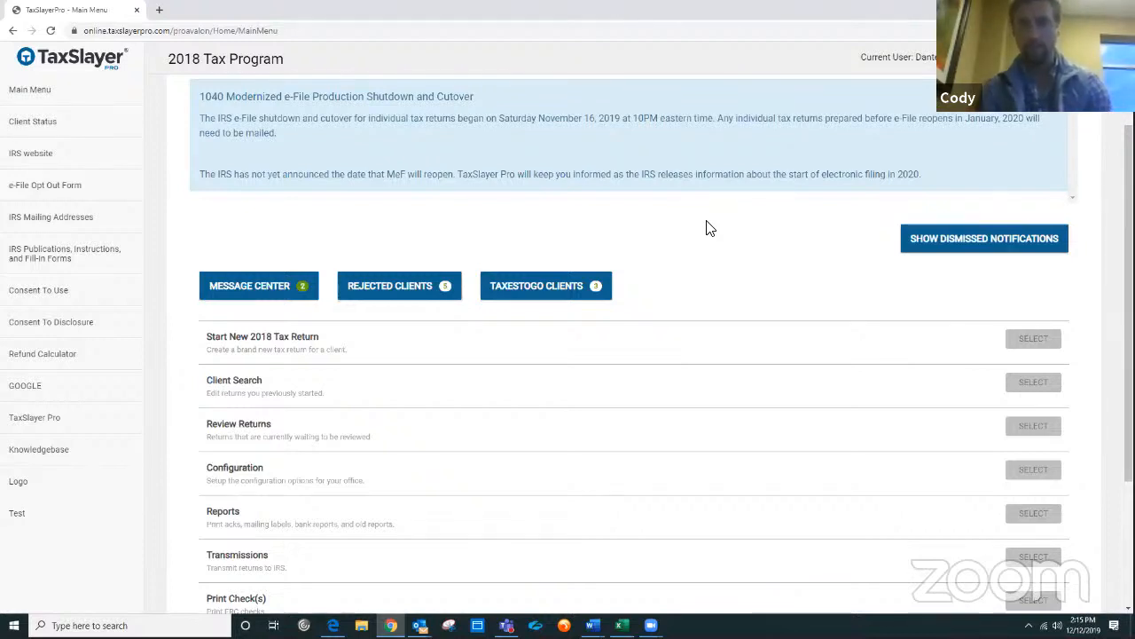
pyautogui.scroll(-1, 758, 292)
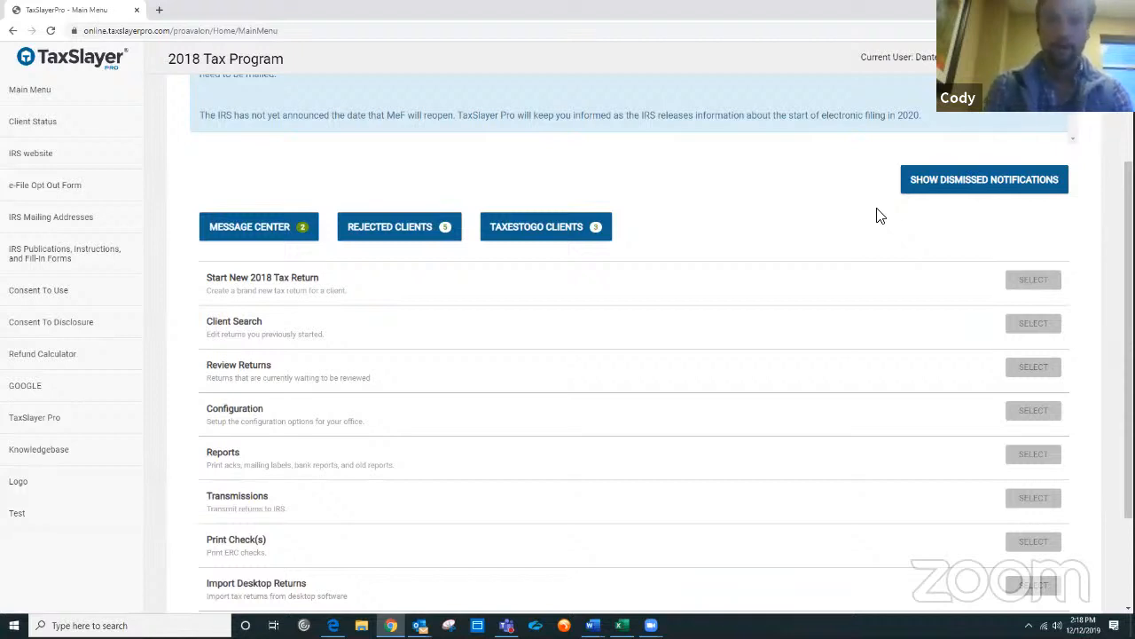
pyautogui.scroll(-2, 880, 216)
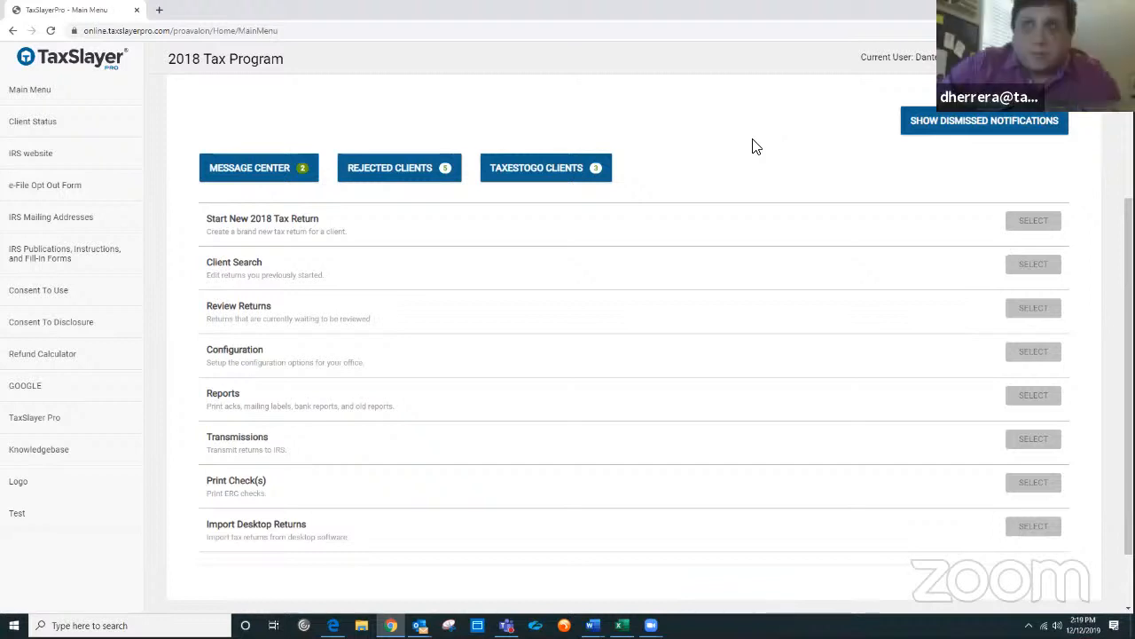
pyautogui.scroll(-1, 784, 153)
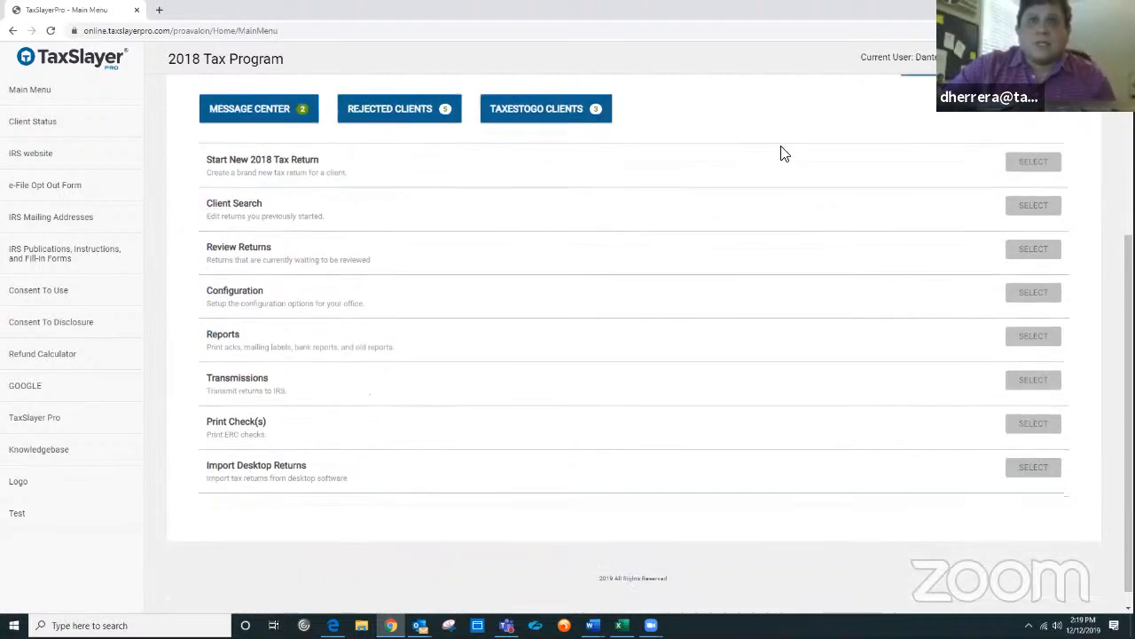
pyautogui.scroll(1, 763, 158)
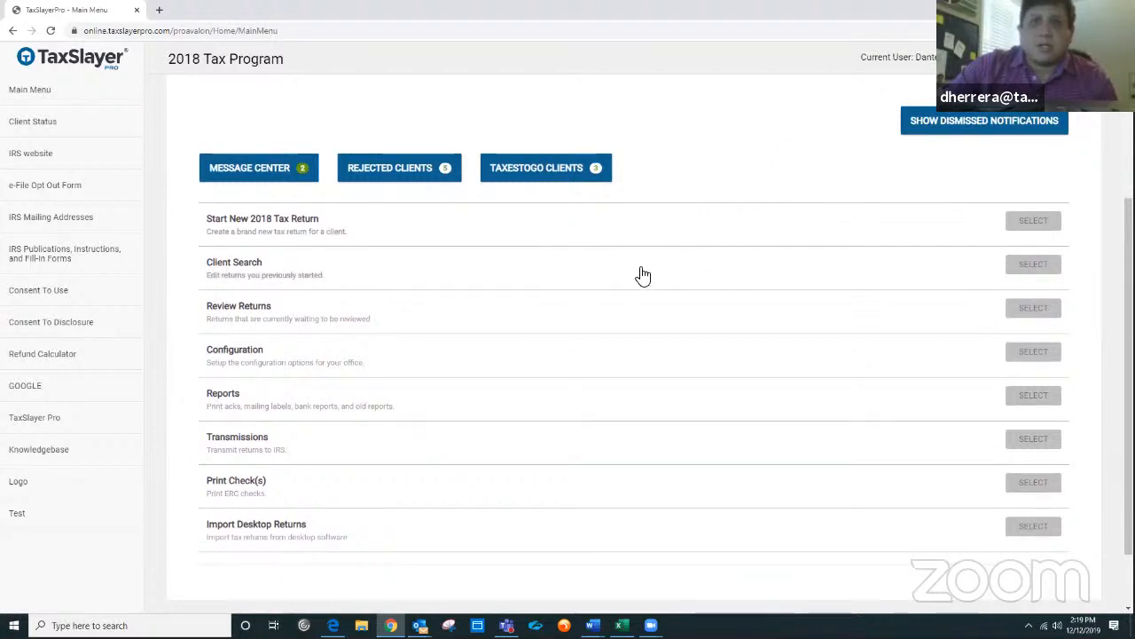
# Step: Open Client Search and filter the office client list by the search term "tax"
pyautogui.click(1031, 265)
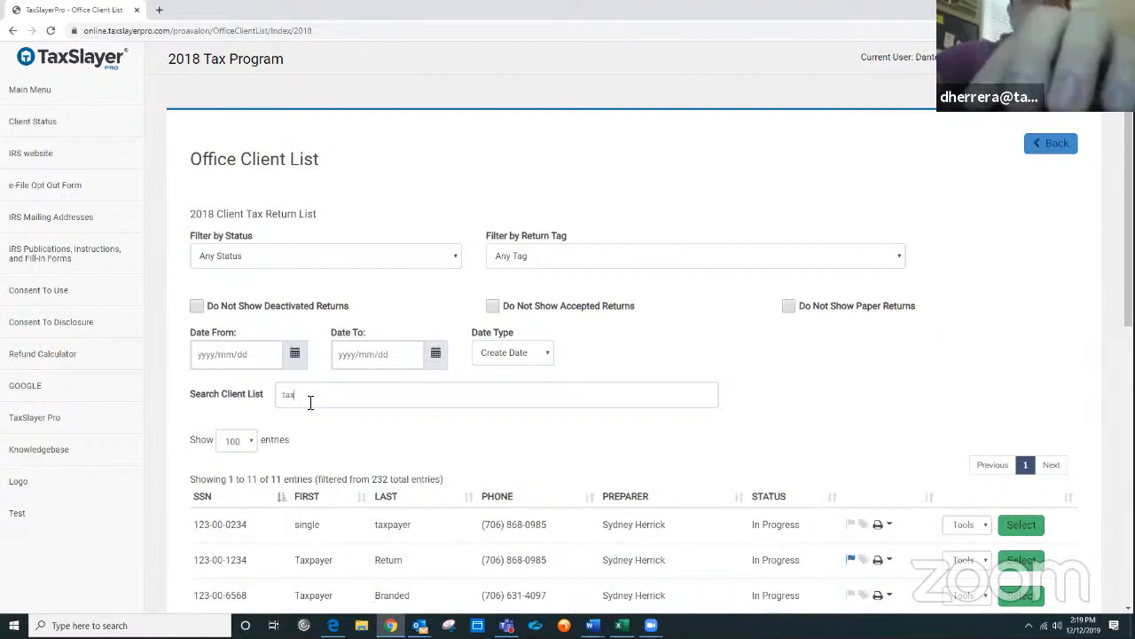
pyautogui.click(310, 403)
pyautogui.press('BackSpace')
pyautogui.press('BackSpace')
pyautogui.press('BackSpace')
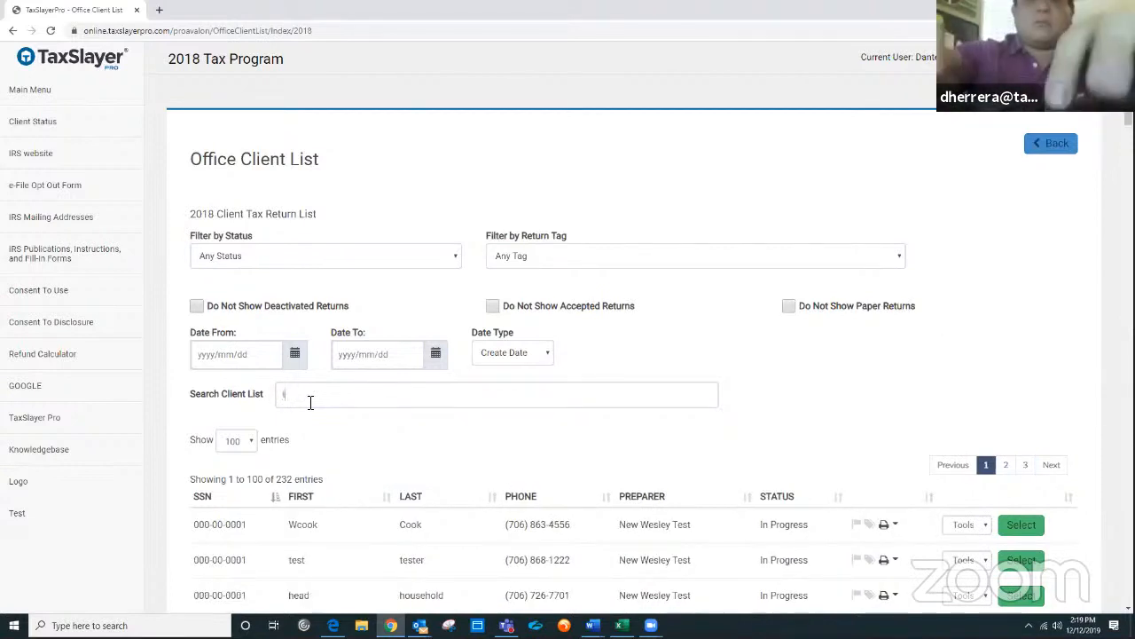
pyautogui.write('tx')
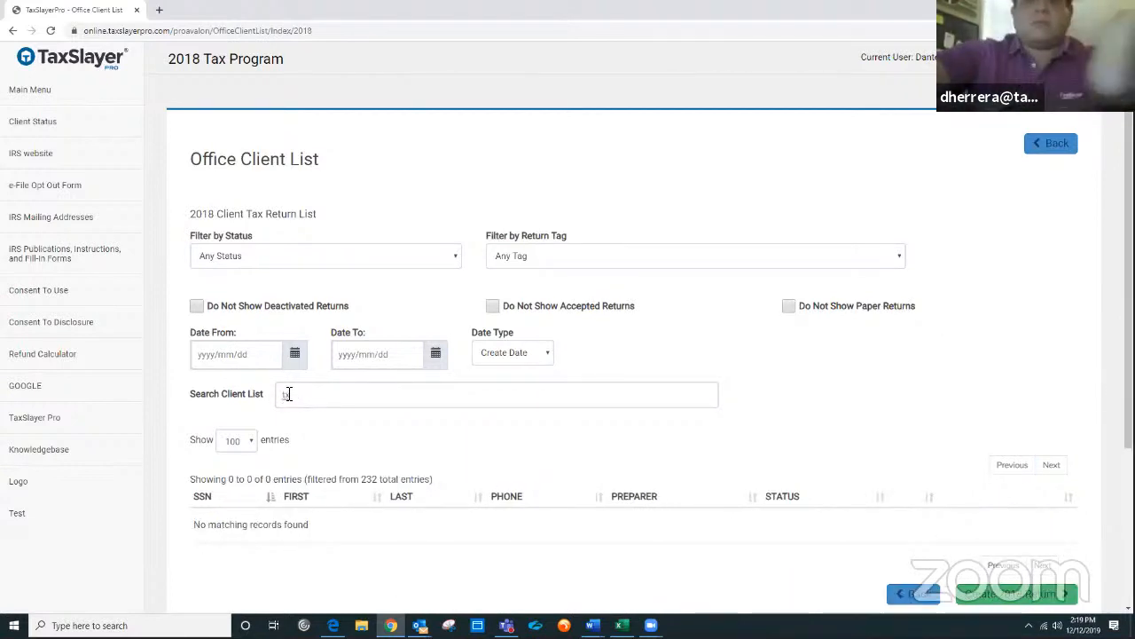
pyautogui.press('BackSpace')
pyautogui.press('BackSpace')
pyautogui.write('tax')
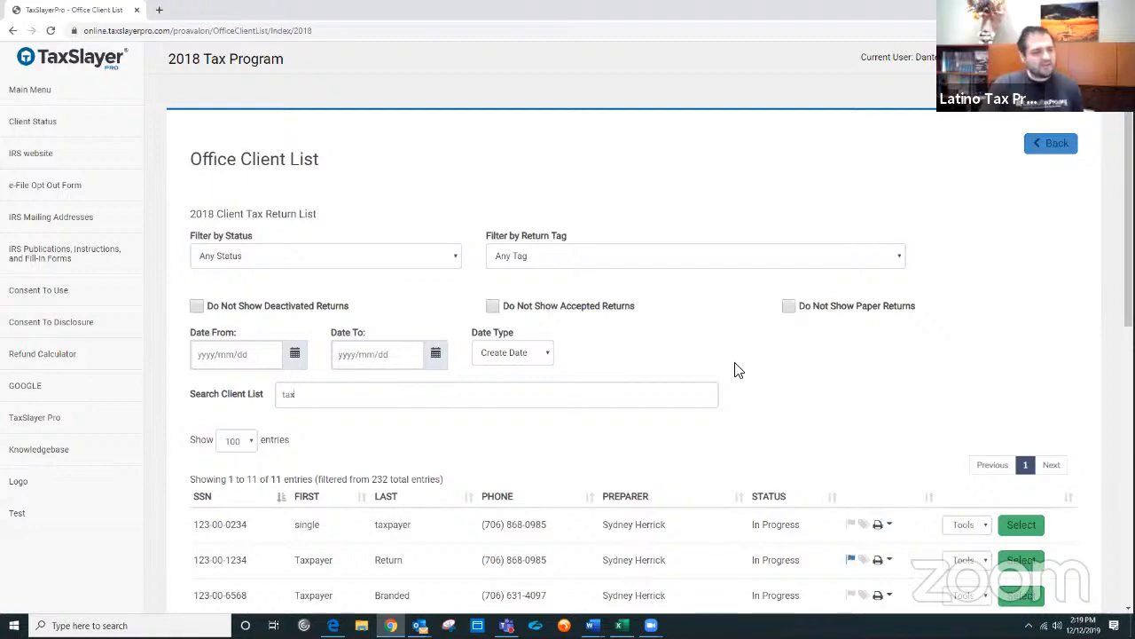
# Step: Open the return of the TaxSlayer Pro test client from the filtered client list
pyautogui.scroll(-2, 734, 370)
pyautogui.scroll(1, 760, 361)
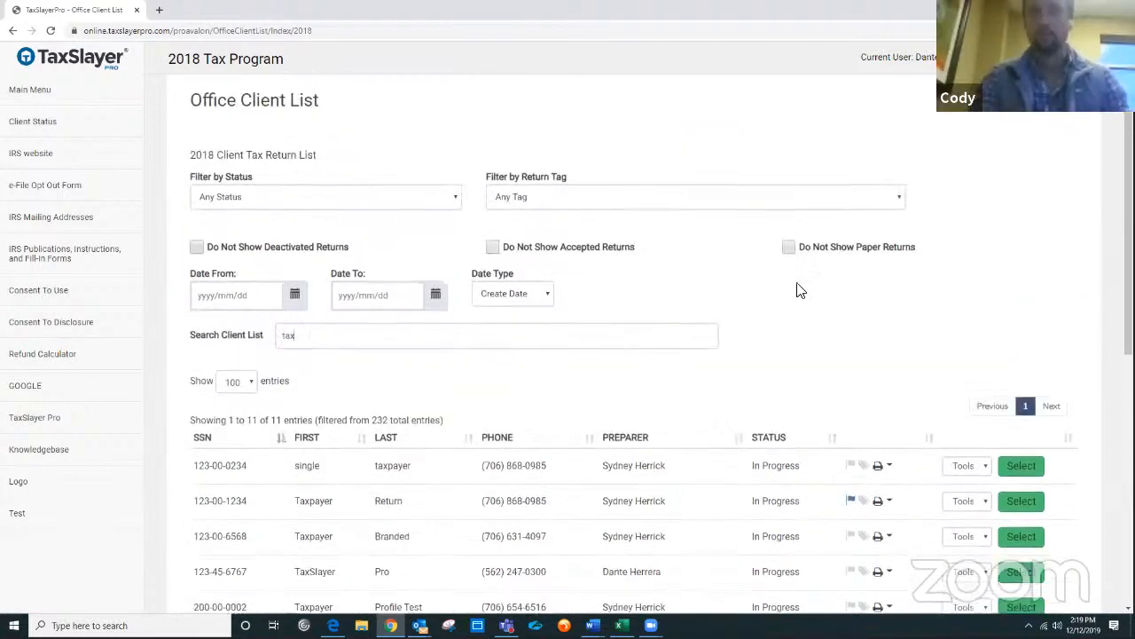
pyautogui.click(1007, 59)
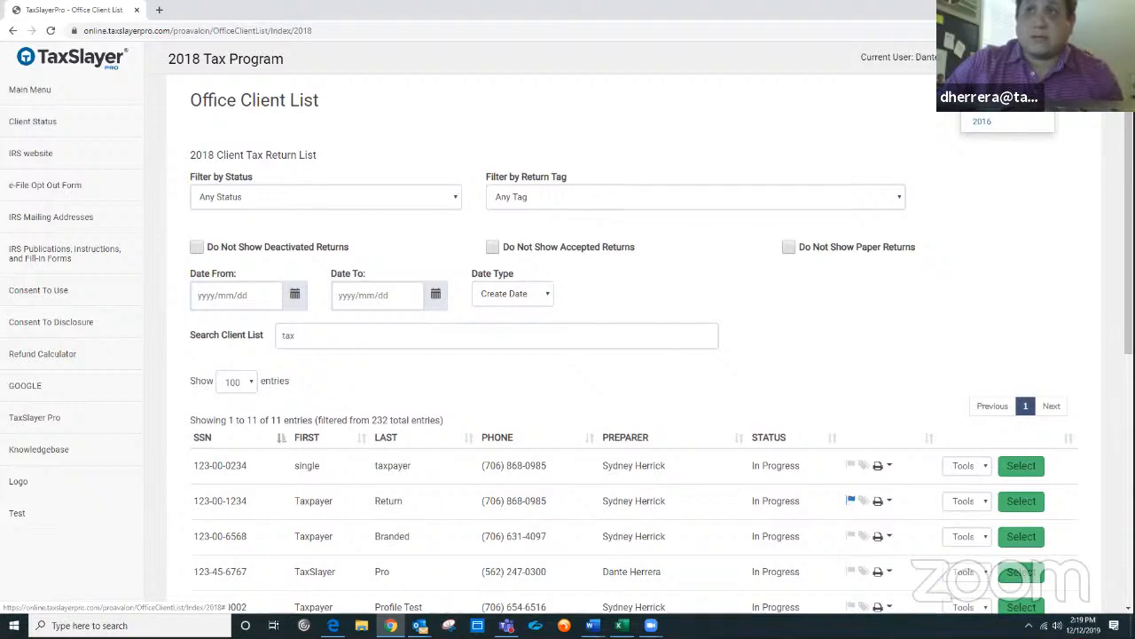
pyautogui.click(996, 186)
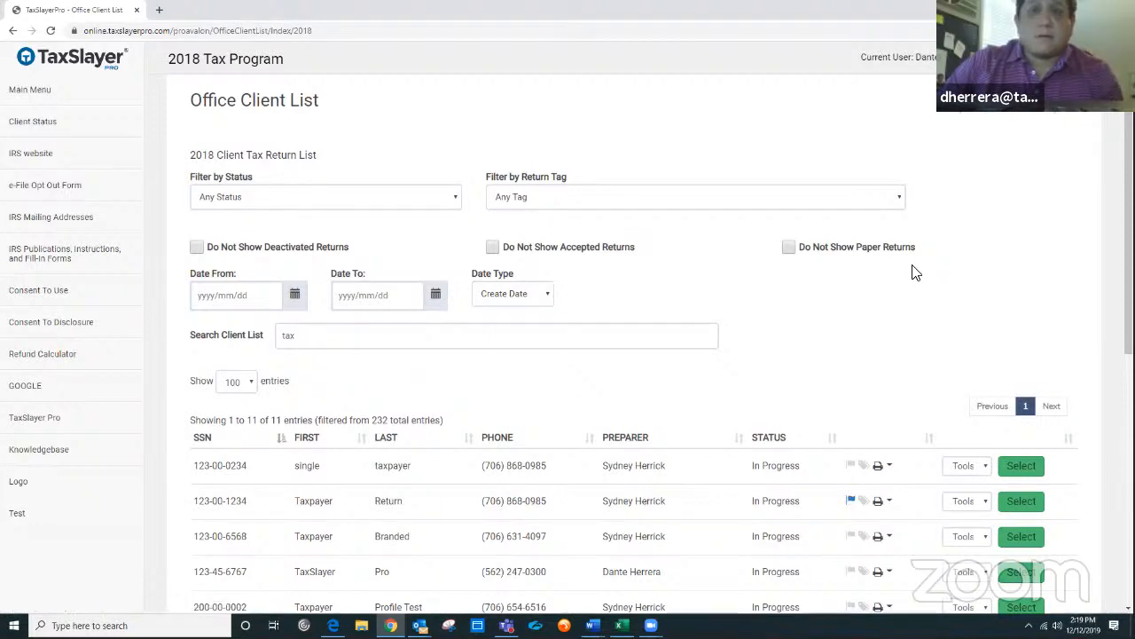
pyautogui.scroll(-1, 701, 280)
pyautogui.scroll(-1, 701, 280)
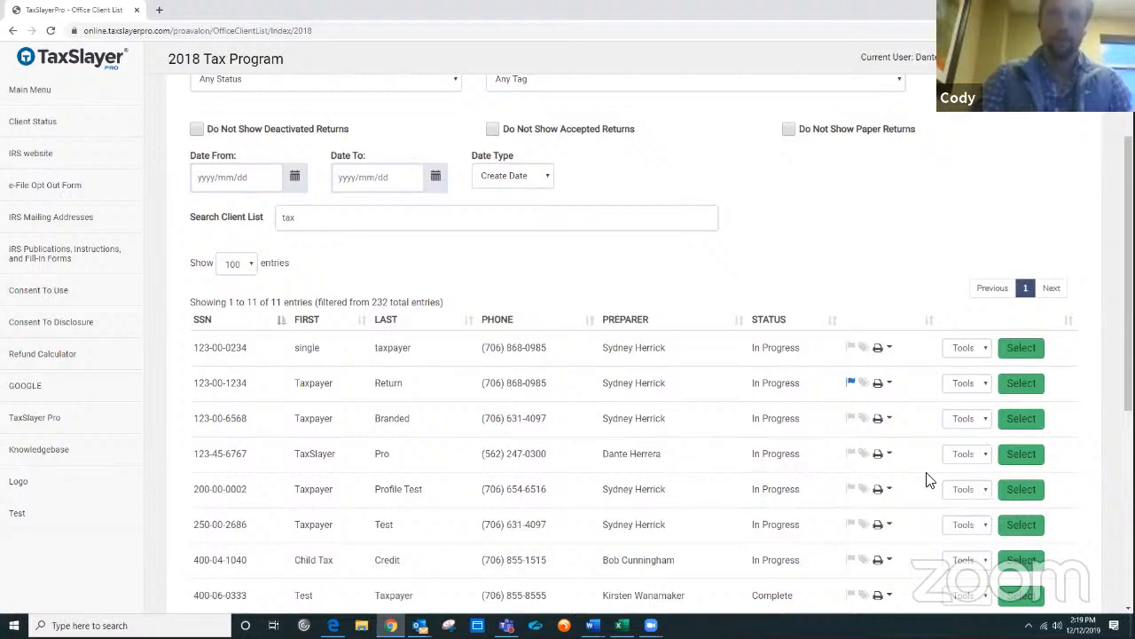
pyautogui.click(1015, 456)
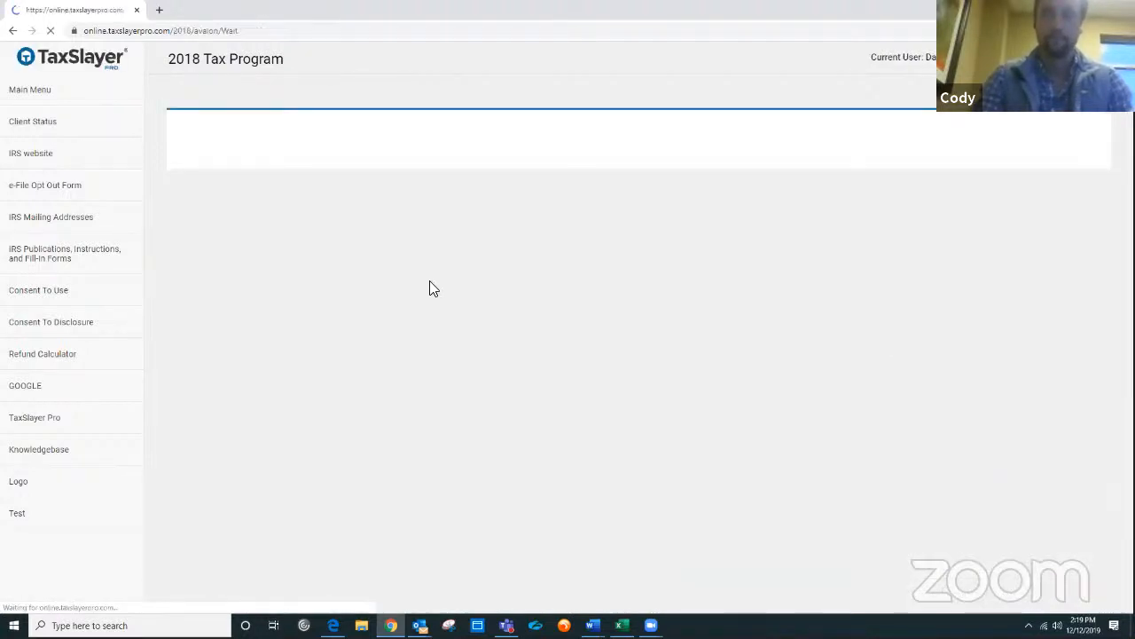
# Step: Open Basic Information, review the Head of Household filing status, and continue
pyautogui.click(68, 145)
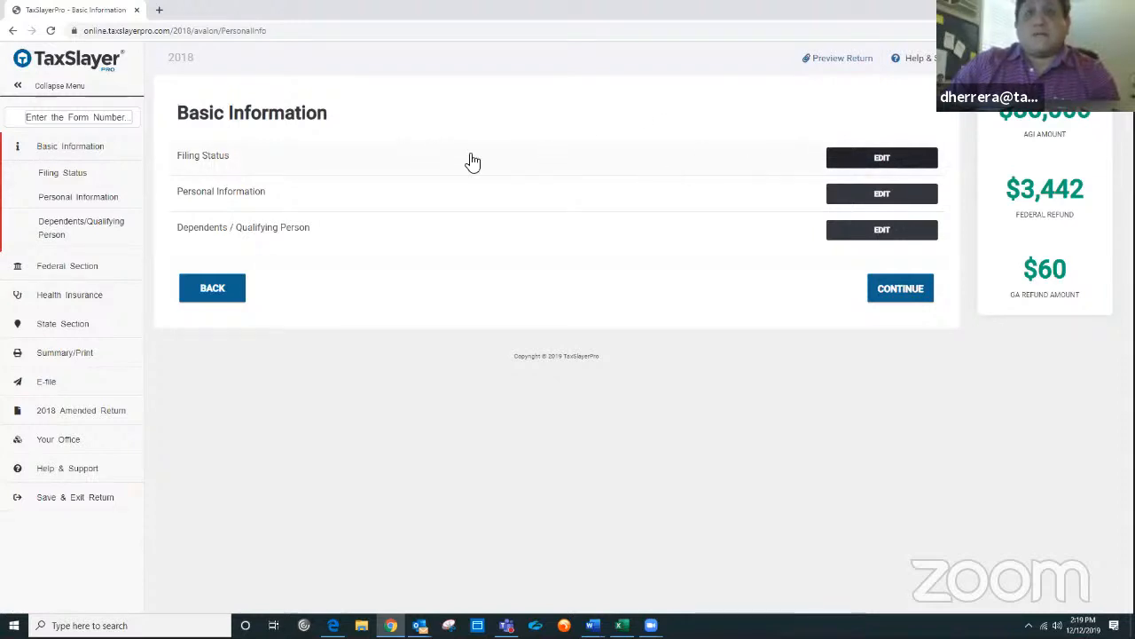
pyautogui.click(881, 159)
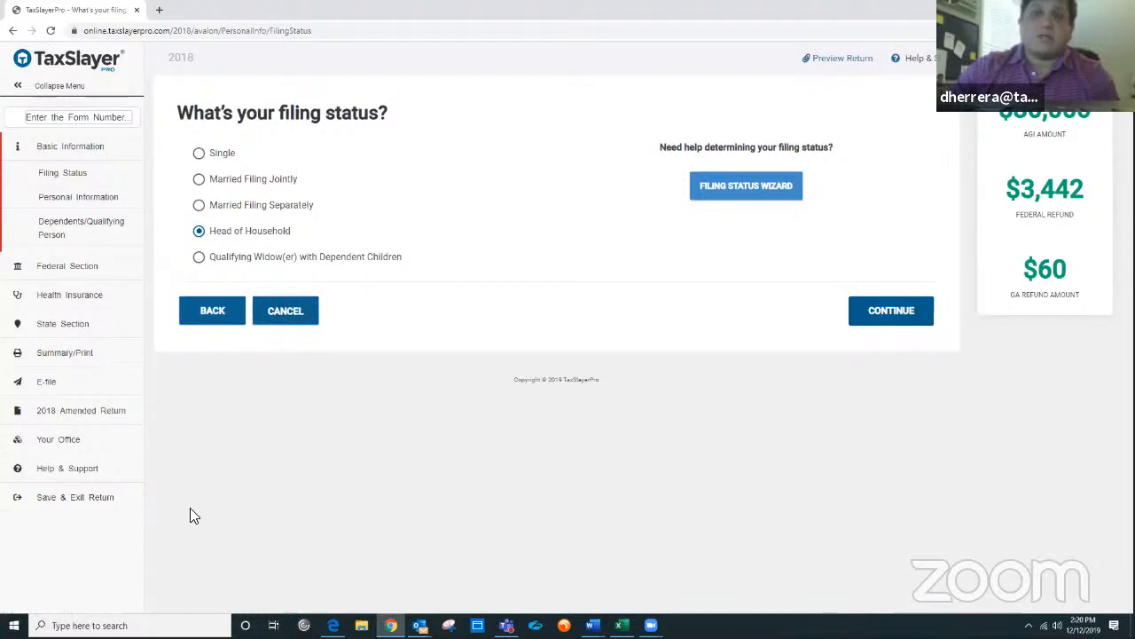
pyautogui.click(915, 321)
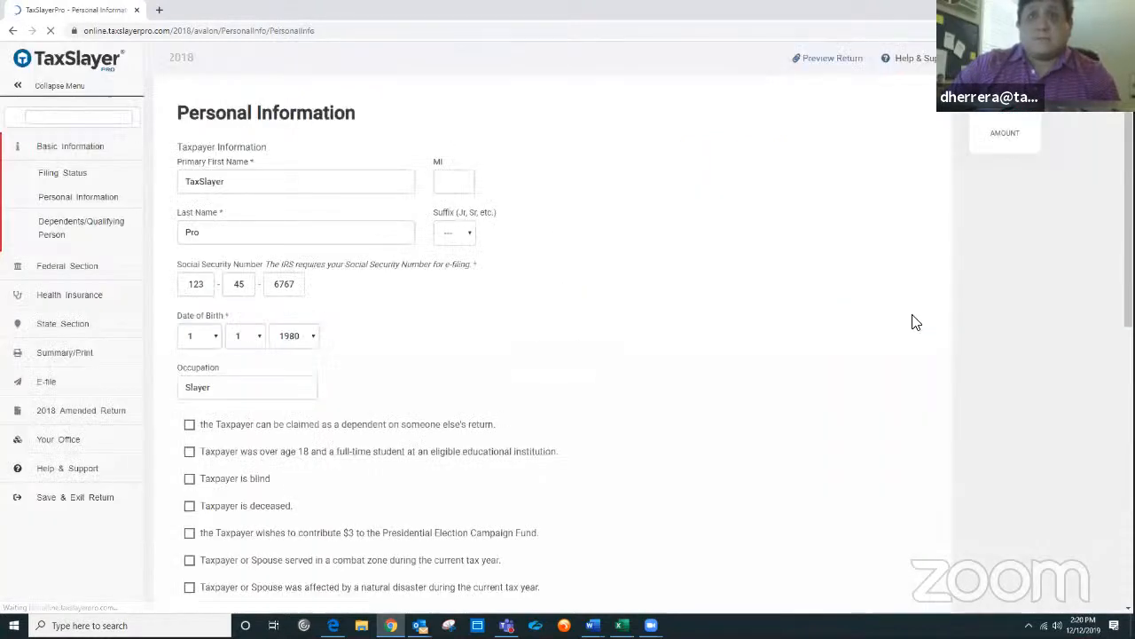
# Step: Review the taxpayer's personal information and address fields, then continue back to Basic Information
pyautogui.scroll(-2, 524, 271)
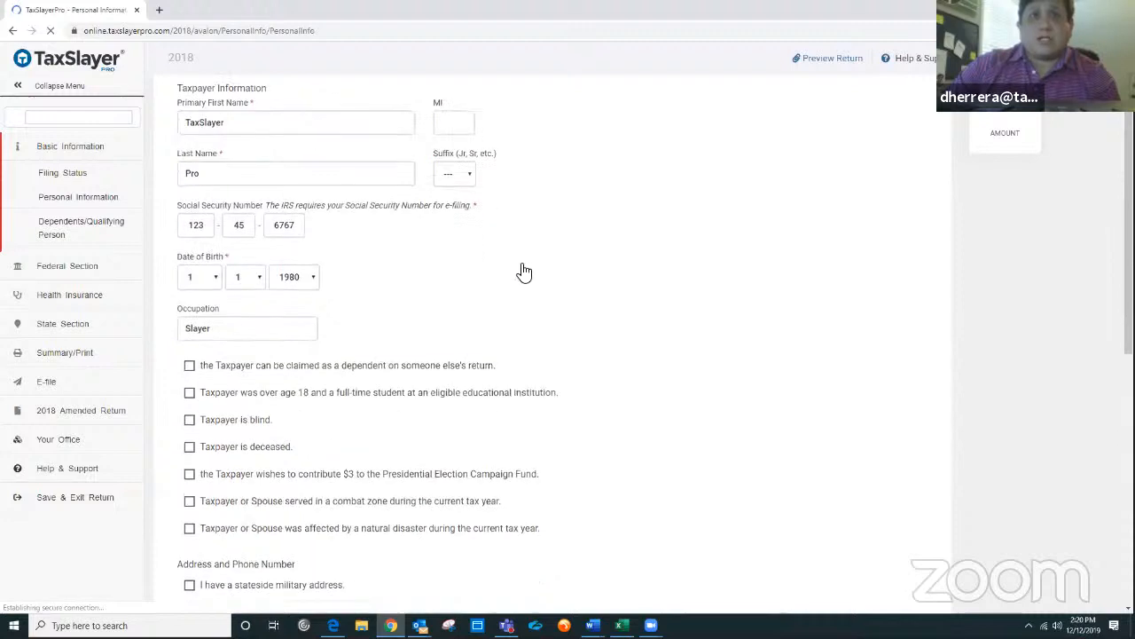
pyautogui.scroll(-6, 524, 271)
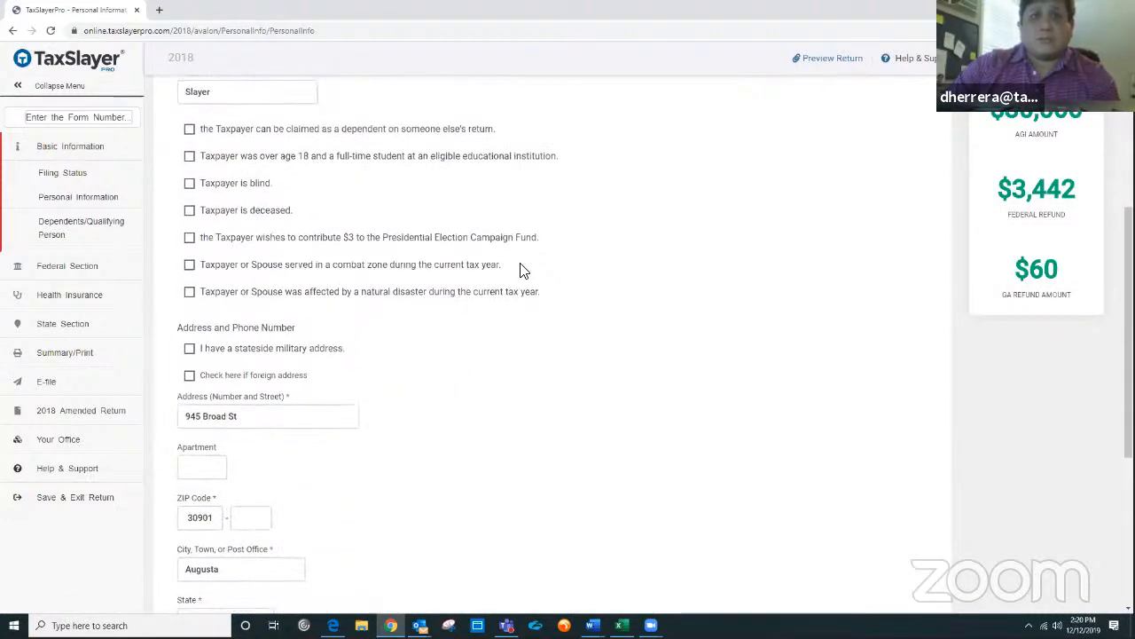
pyautogui.scroll(-3, 525, 271)
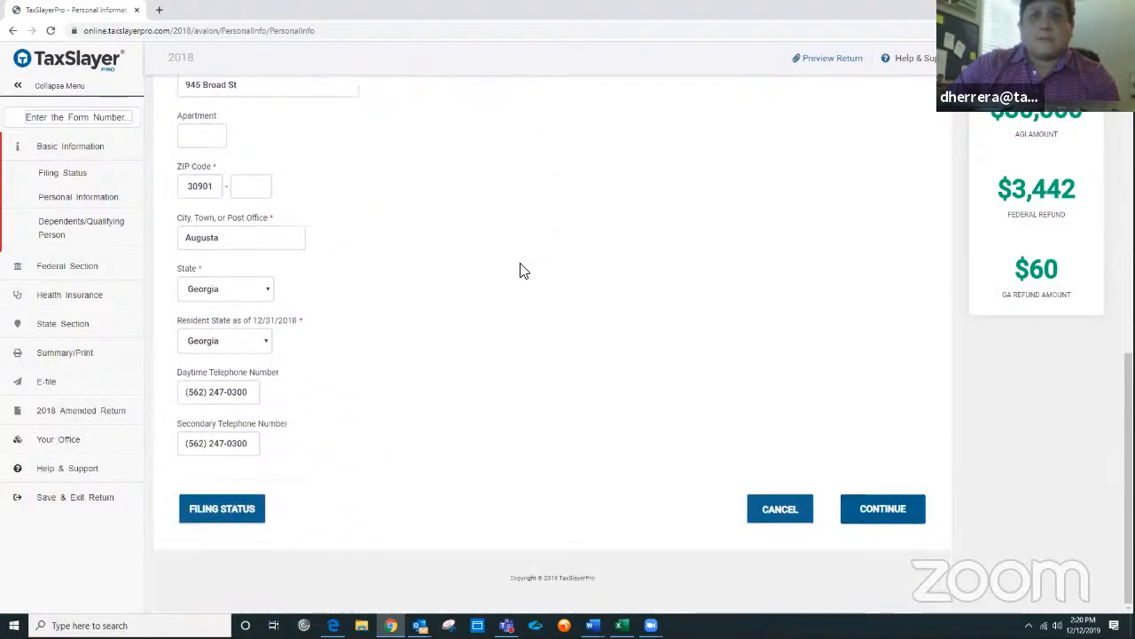
pyautogui.click(899, 518)
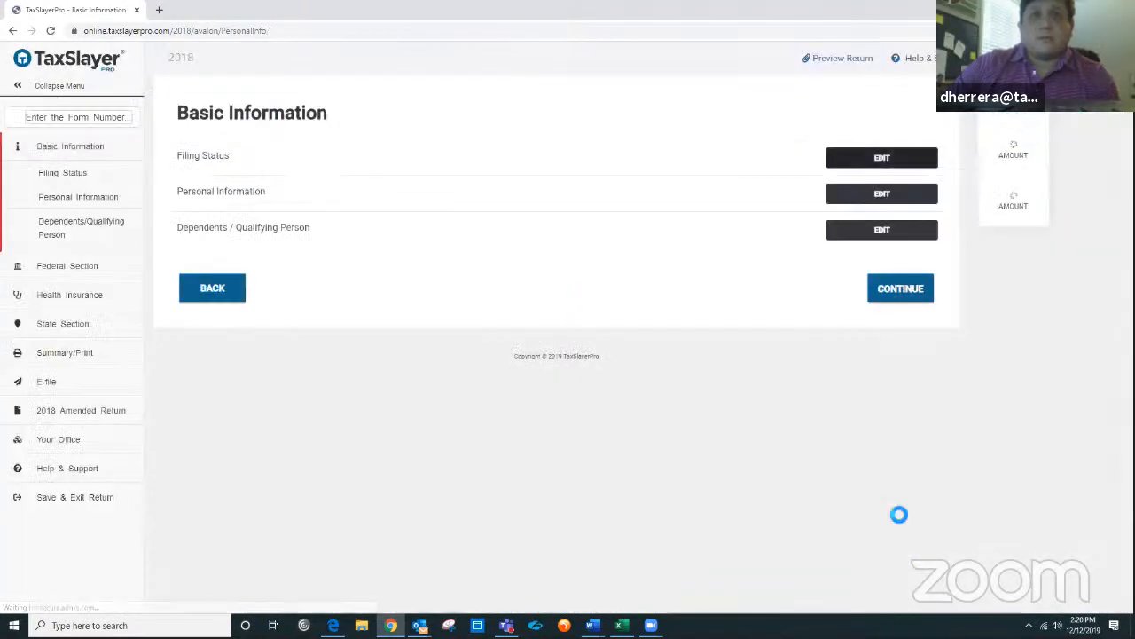
# Step: Open the existing dependent's record for editing from the Dependents / Qualifying Person section
pyautogui.click(861, 232)
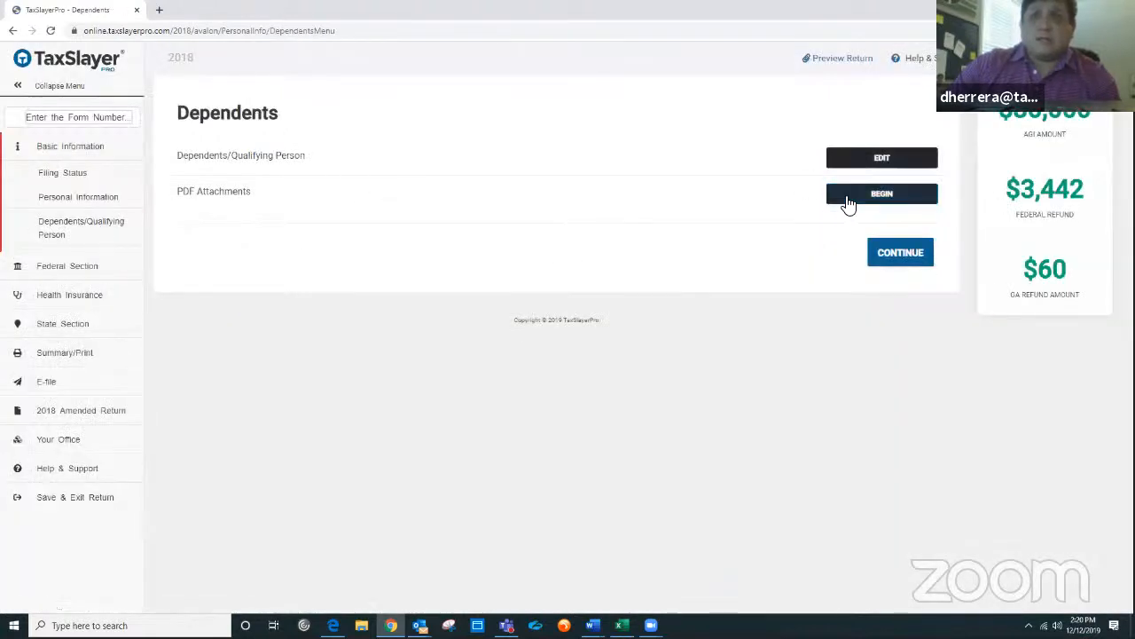
pyautogui.click(883, 160)
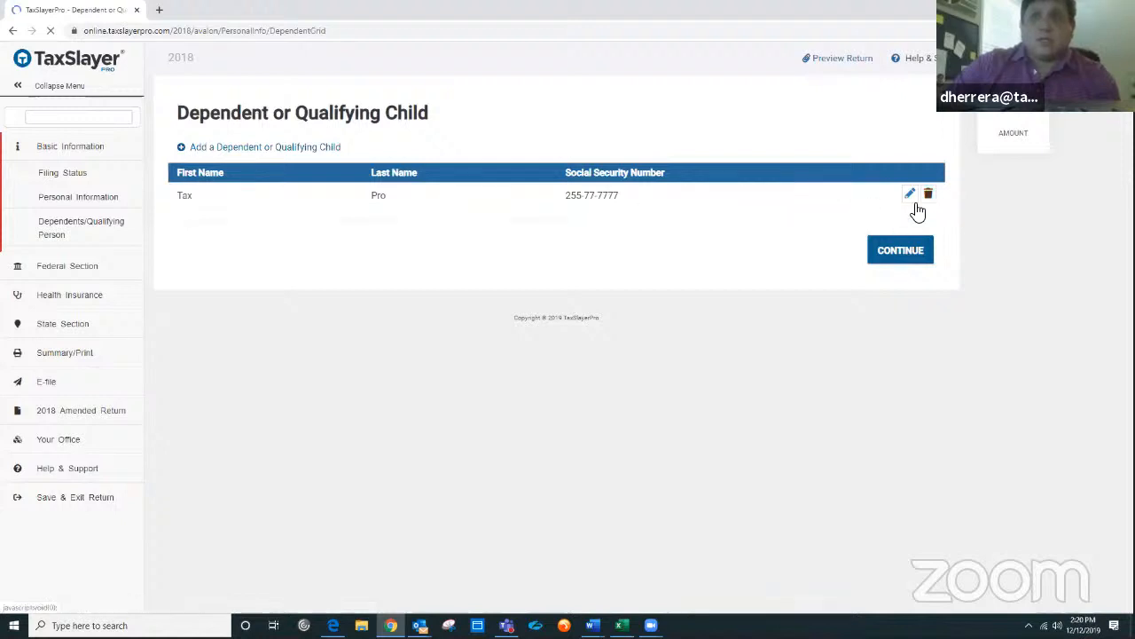
pyautogui.click(910, 194)
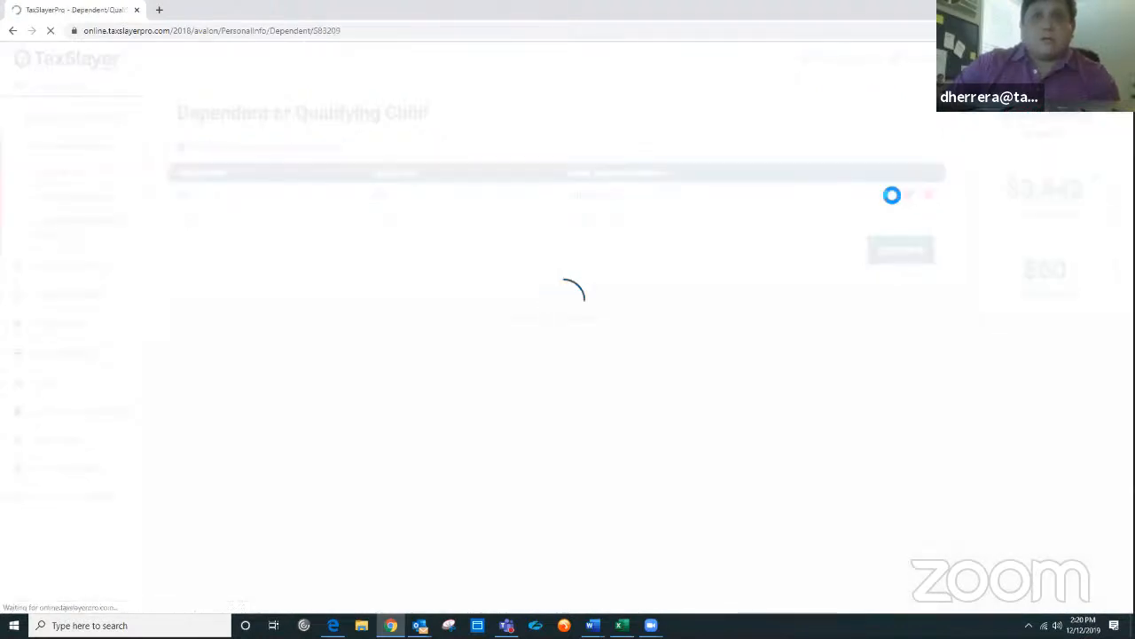
pyautogui.scroll(-2, 736, 287)
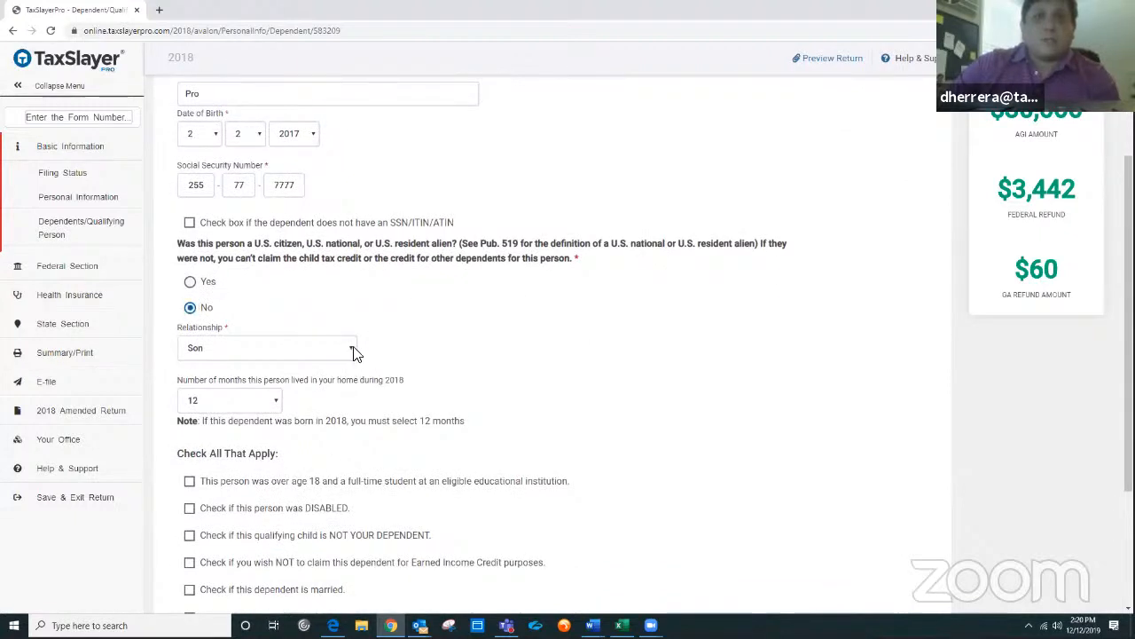
# Step: Inspect the dependent's relationship options and continue out of the dependent record
pyautogui.click(354, 353)
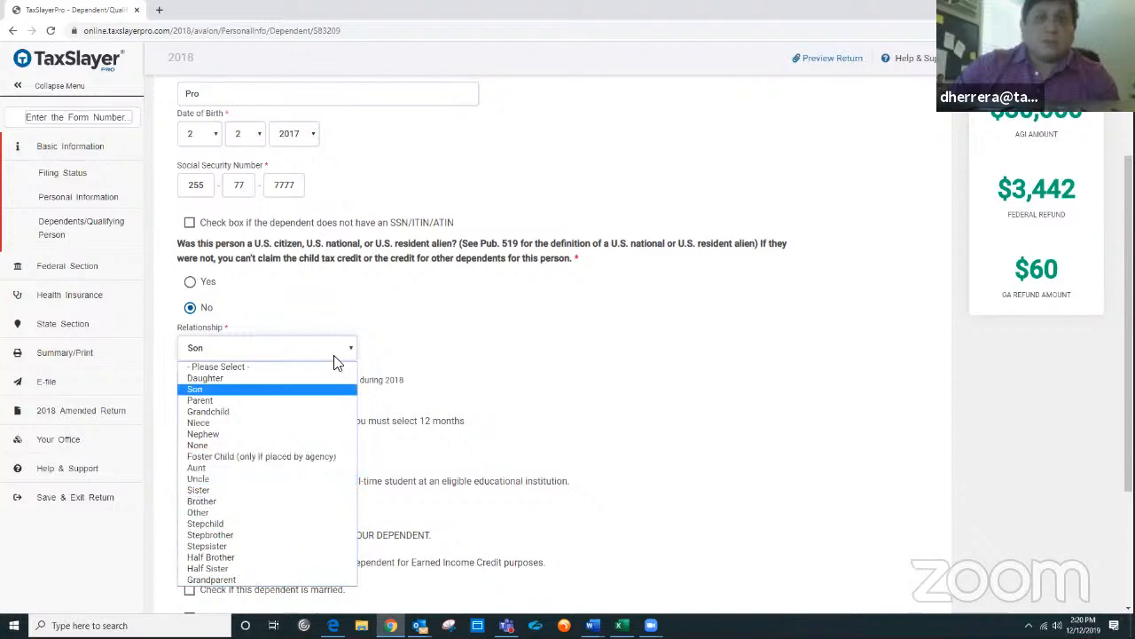
pyautogui.click(503, 338)
pyautogui.scroll(-2, 503, 339)
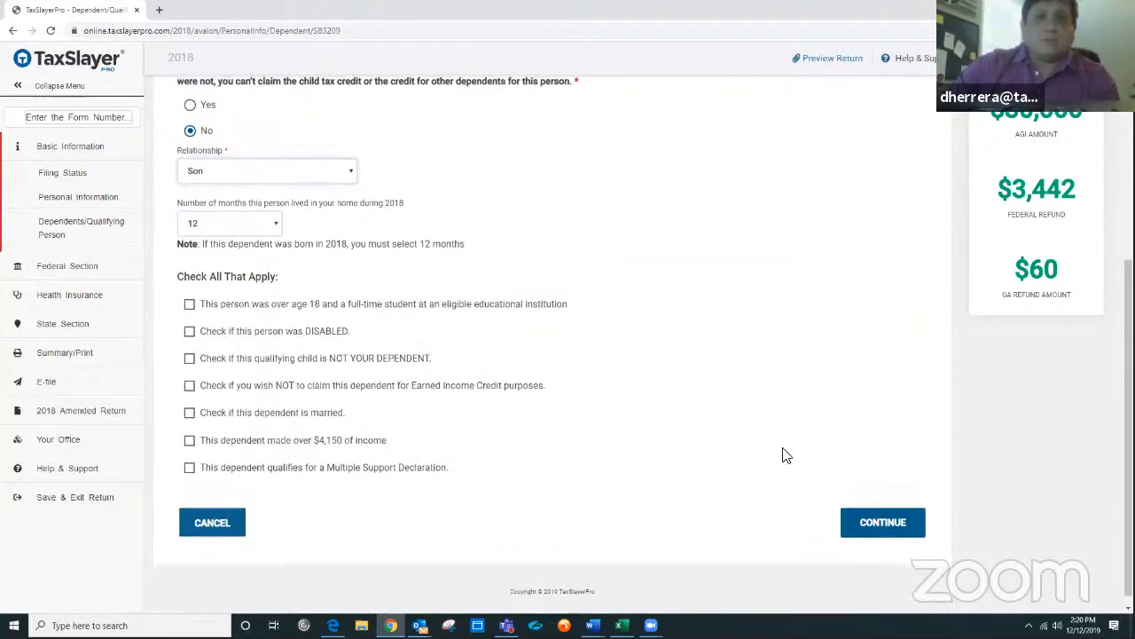
pyautogui.click(882, 523)
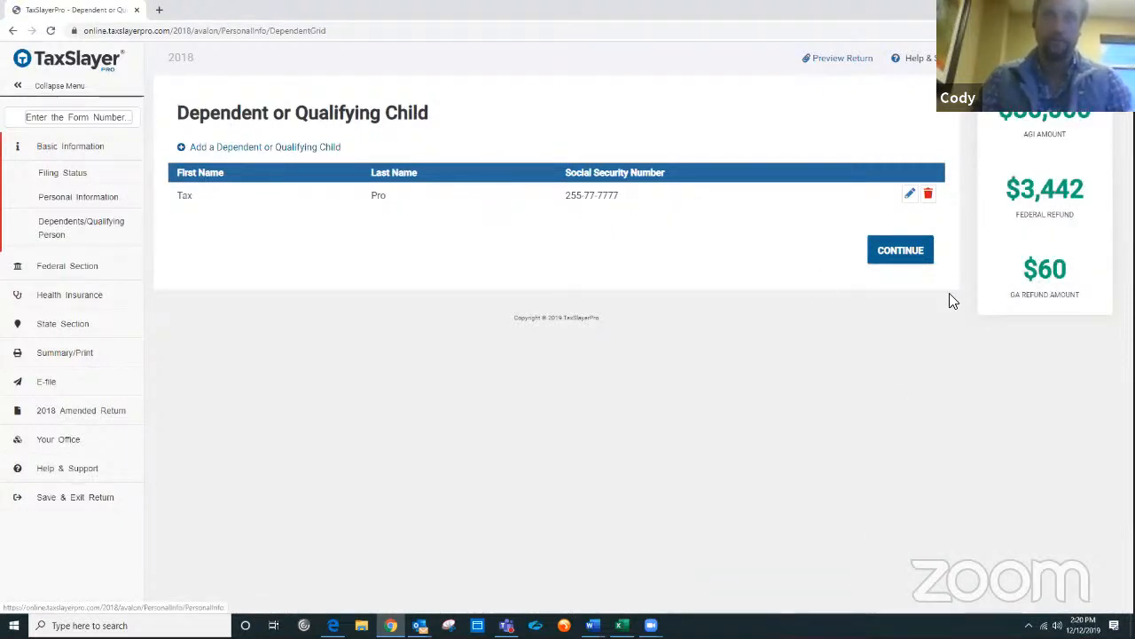
# Step: Continue through the remaining Basic Information pages and open the federal Income menu
pyautogui.click(923, 257)
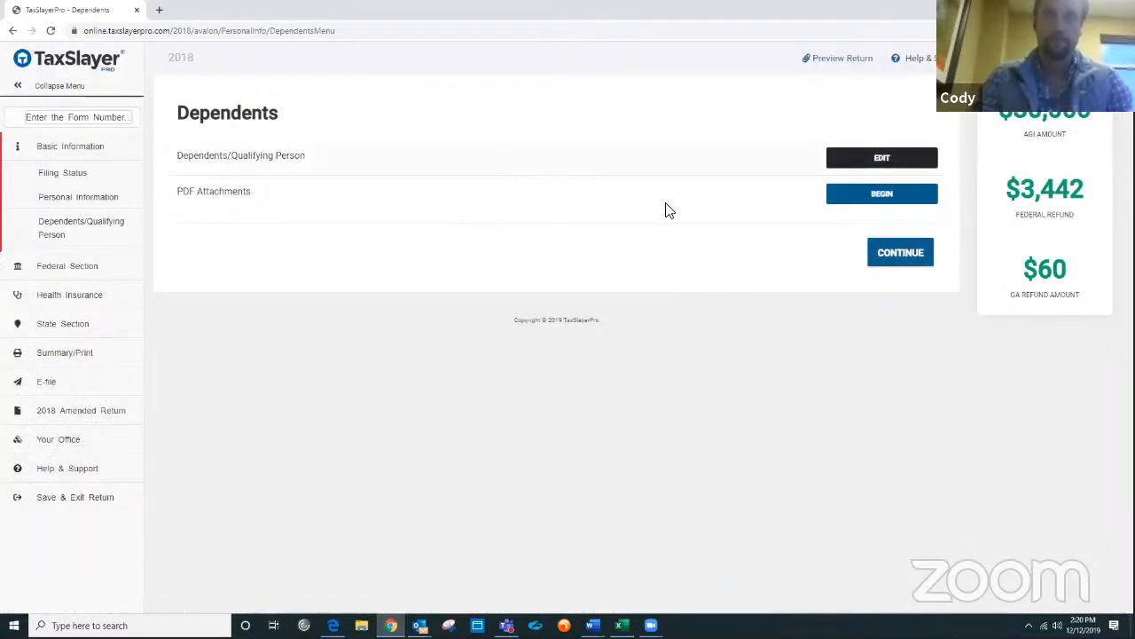
pyautogui.click(897, 257)
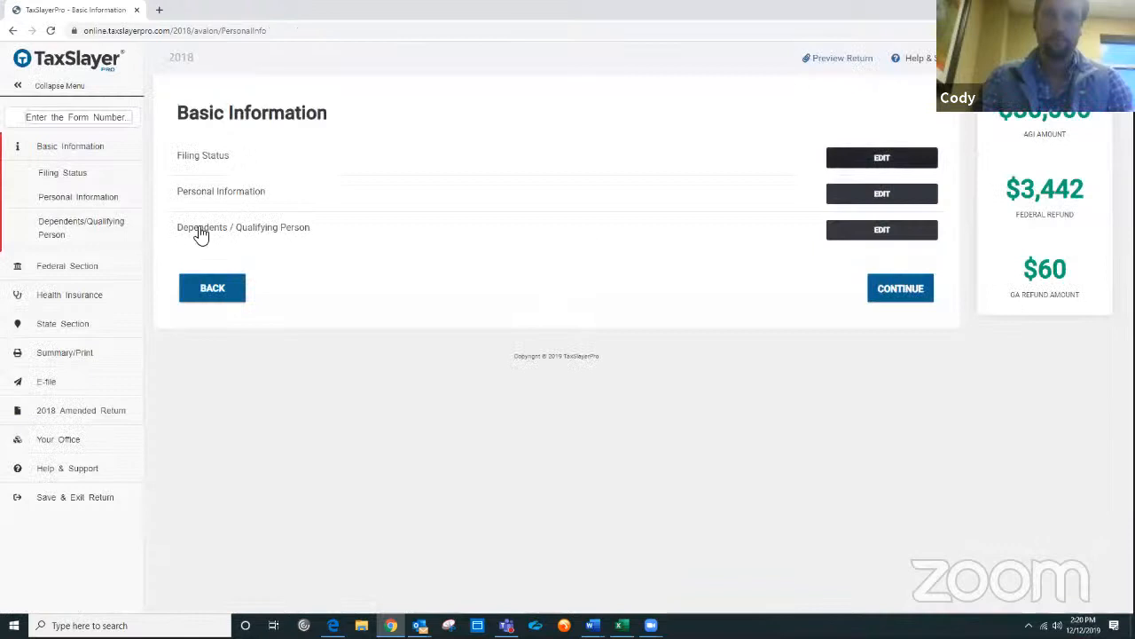
pyautogui.click(913, 291)
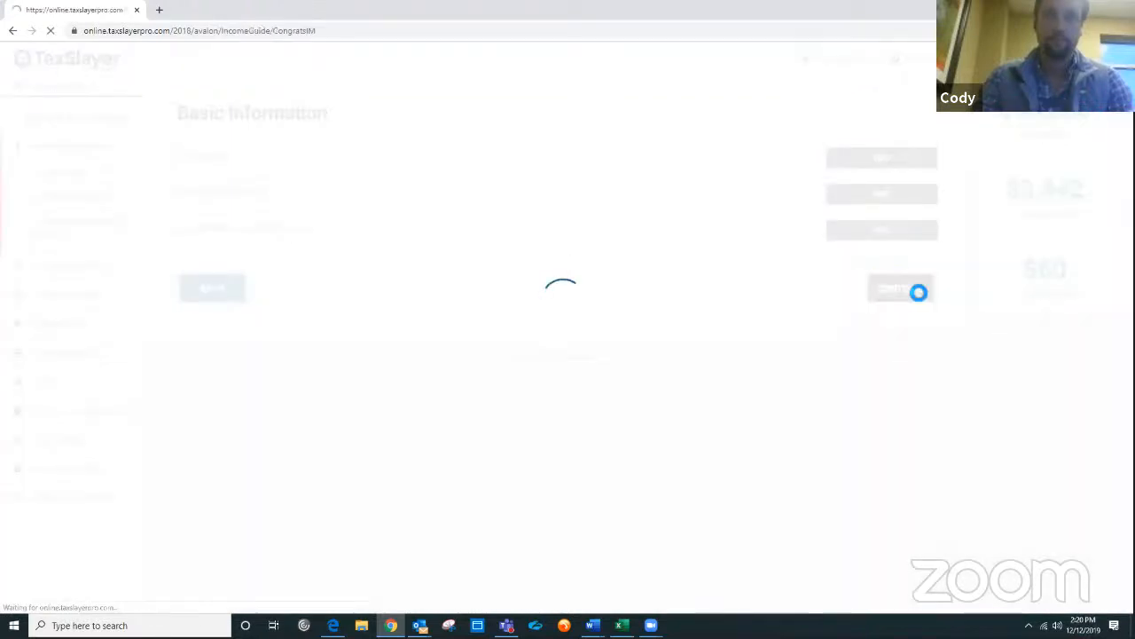
pyautogui.click(894, 291)
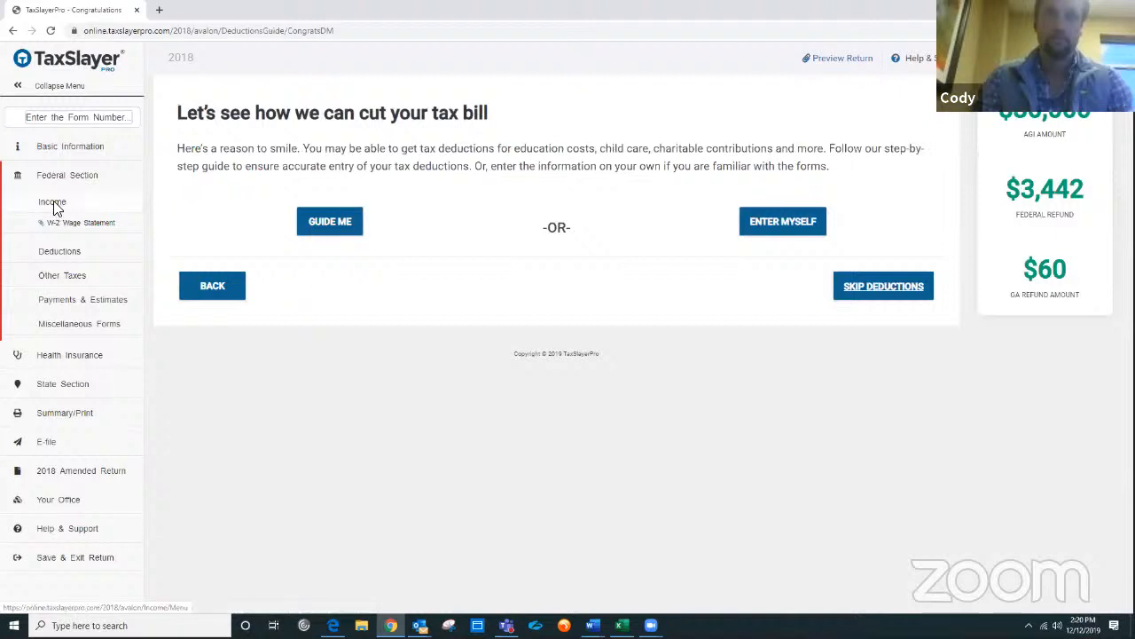
pyautogui.click(55, 203)
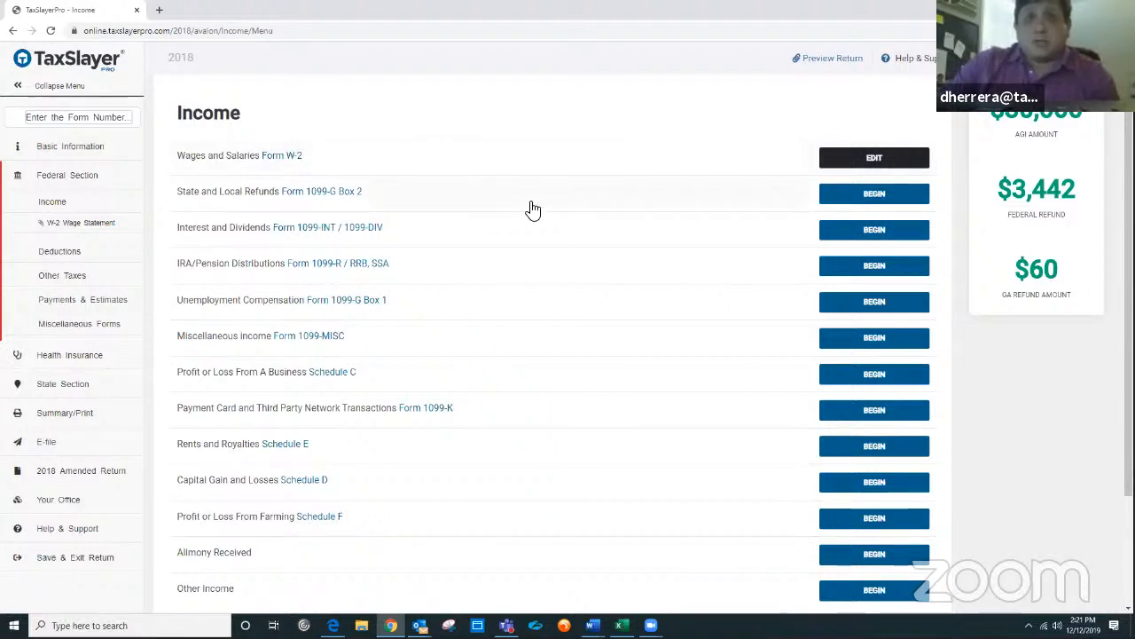
# Step: Open the existing Target W-2 wage statement for editing from the Income menu
pyautogui.scroll(-2, 511, 339)
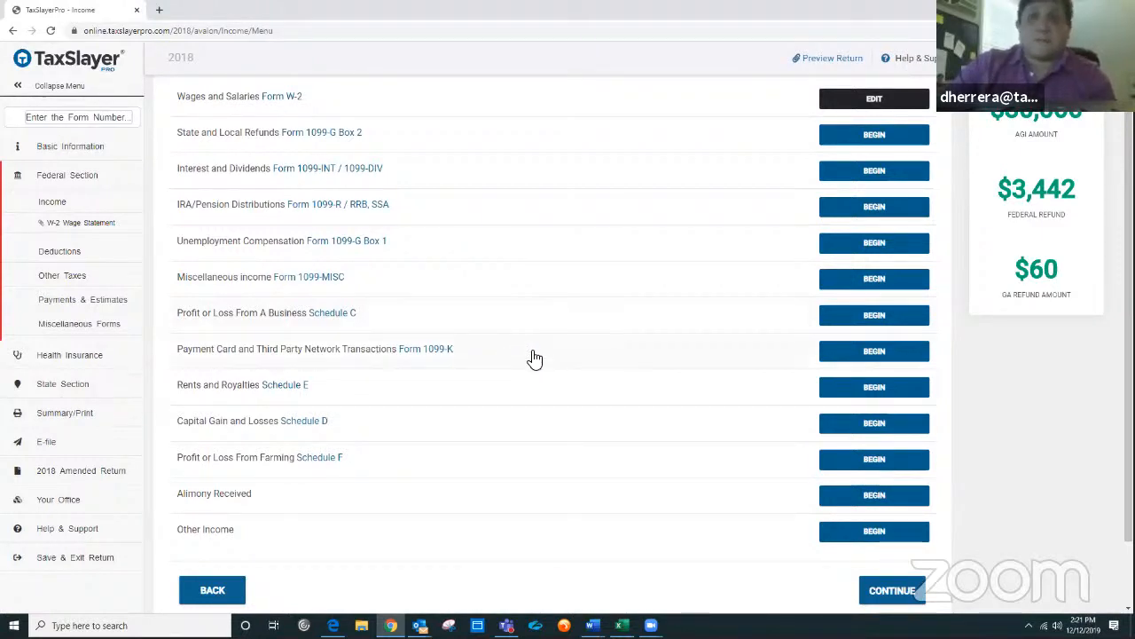
pyautogui.scroll(2, 532, 357)
pyautogui.scroll(-2, 532, 357)
pyautogui.scroll(2, 535, 357)
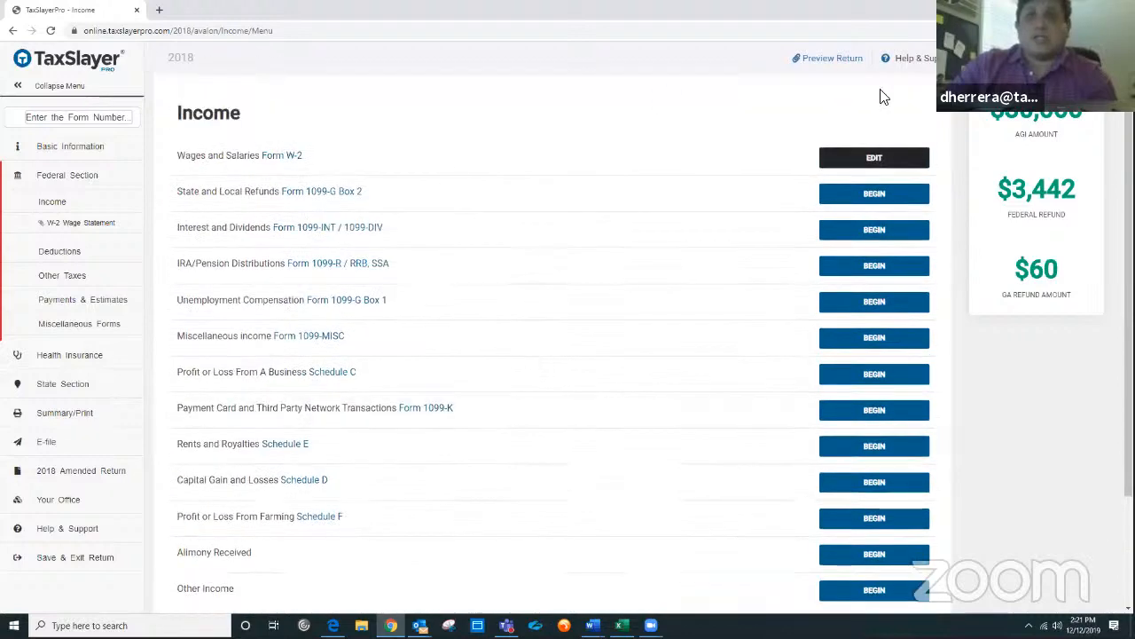
pyautogui.click(877, 166)
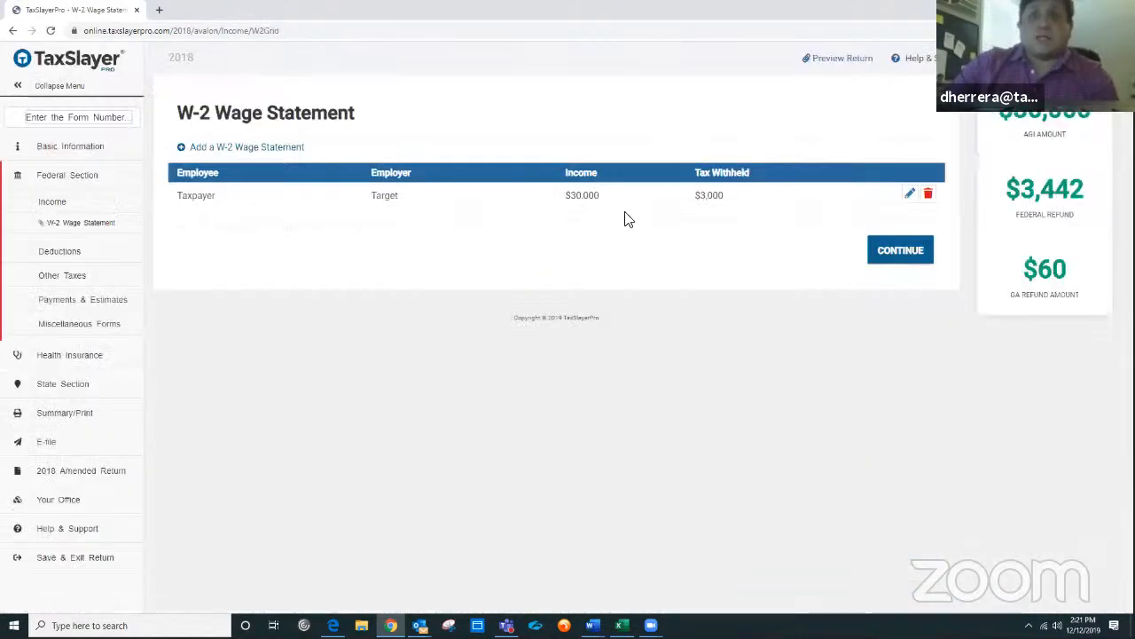
pyautogui.click(910, 194)
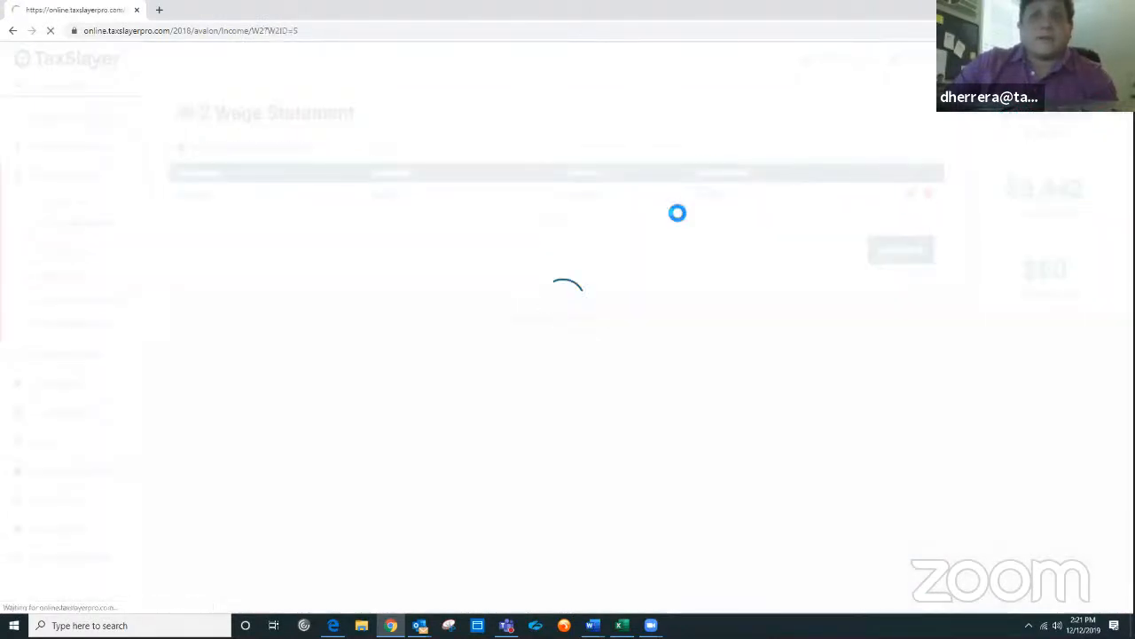
# Step: Review the W-2's employee, employer, wage and Georgia state information fields
pyautogui.scroll(-1, 803, 222)
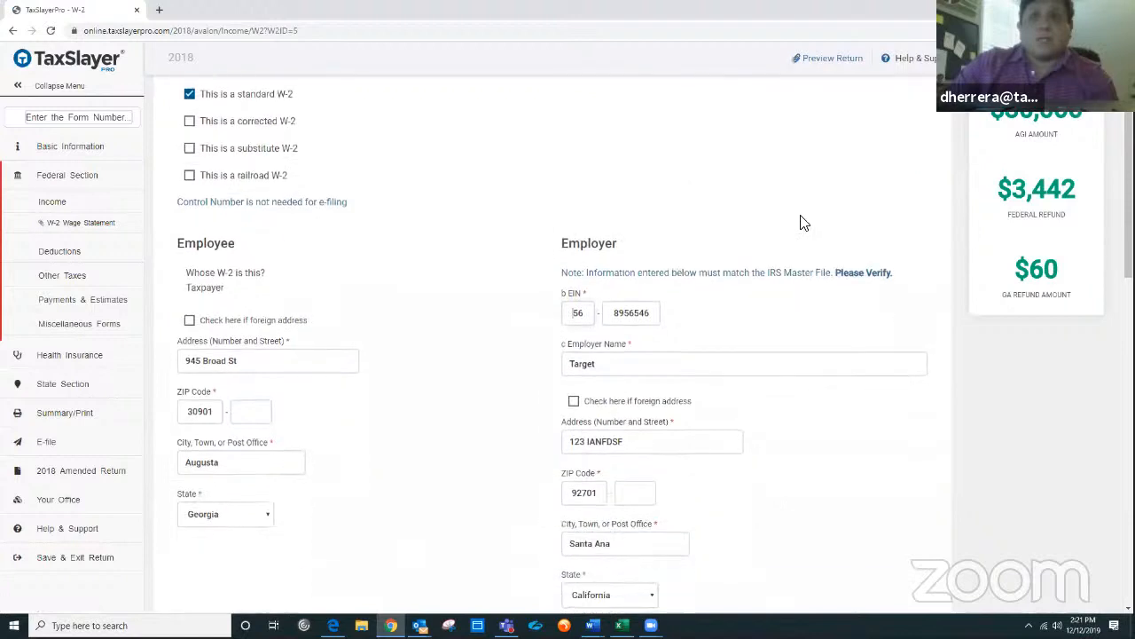
pyautogui.scroll(-3, 803, 222)
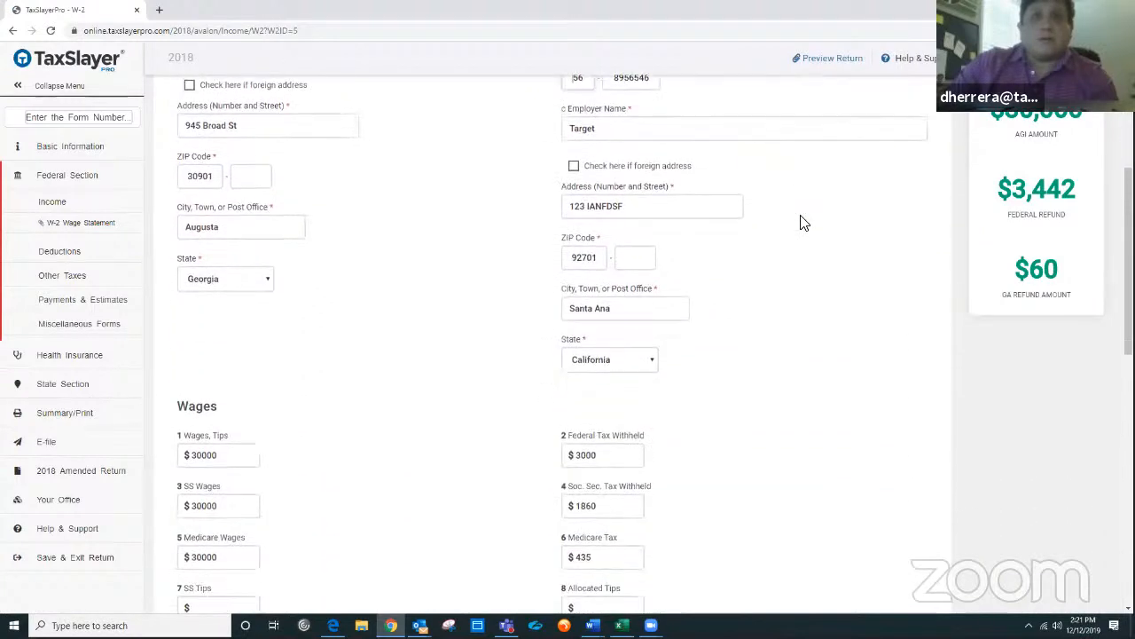
pyautogui.scroll(1, 803, 222)
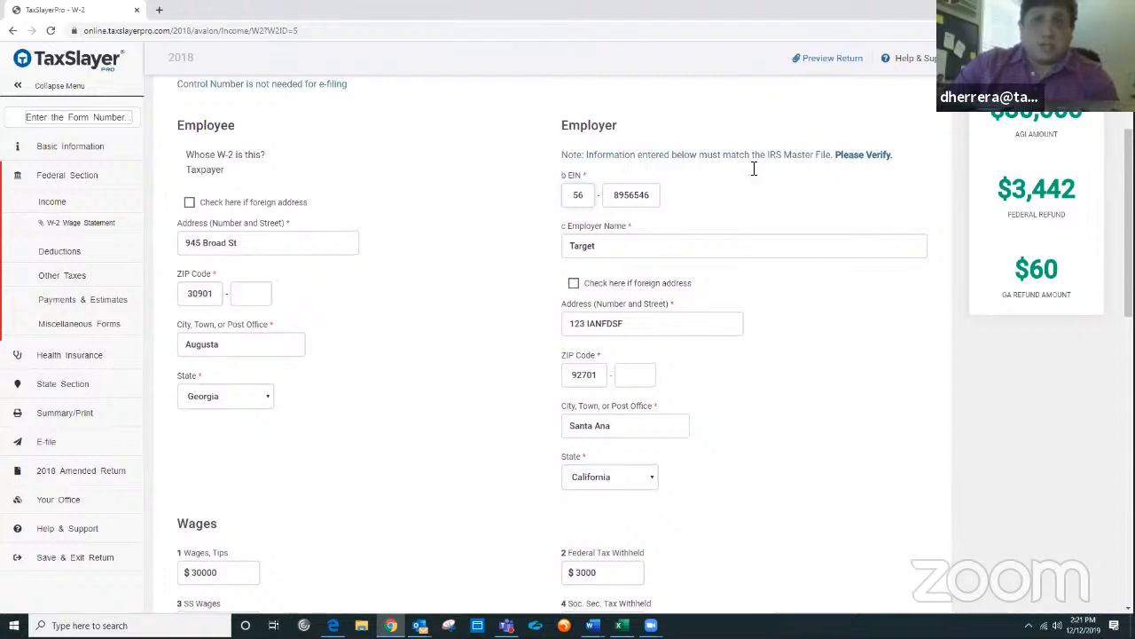
pyautogui.scroll(-2, 738, 352)
pyautogui.scroll(-2, 745, 333)
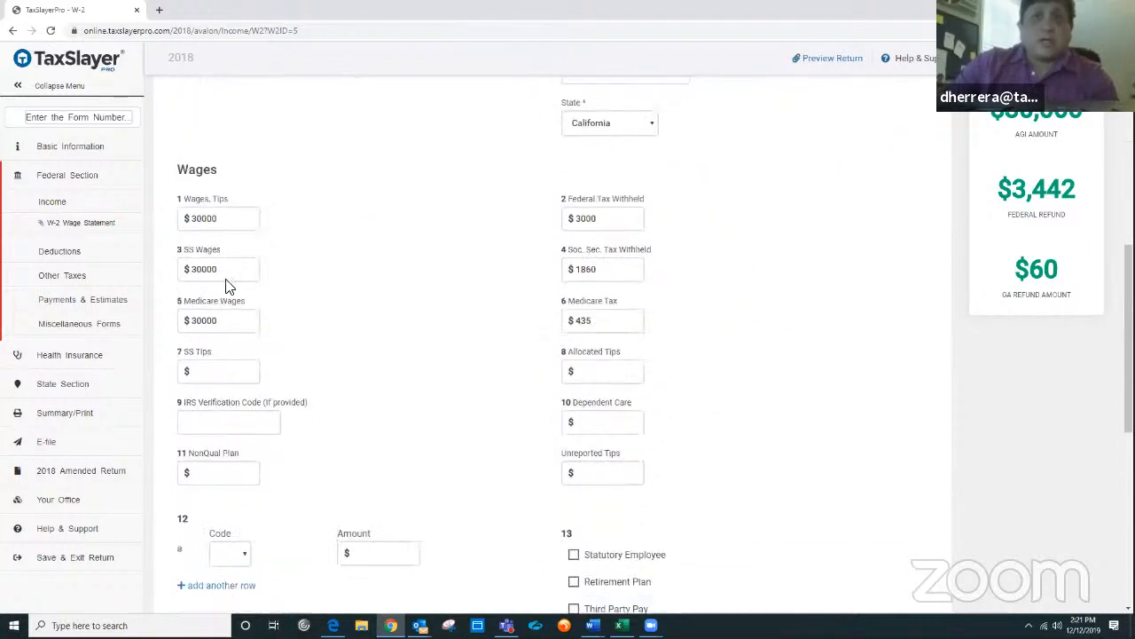
pyautogui.scroll(-3, 773, 293)
pyautogui.scroll(-2, 772, 296)
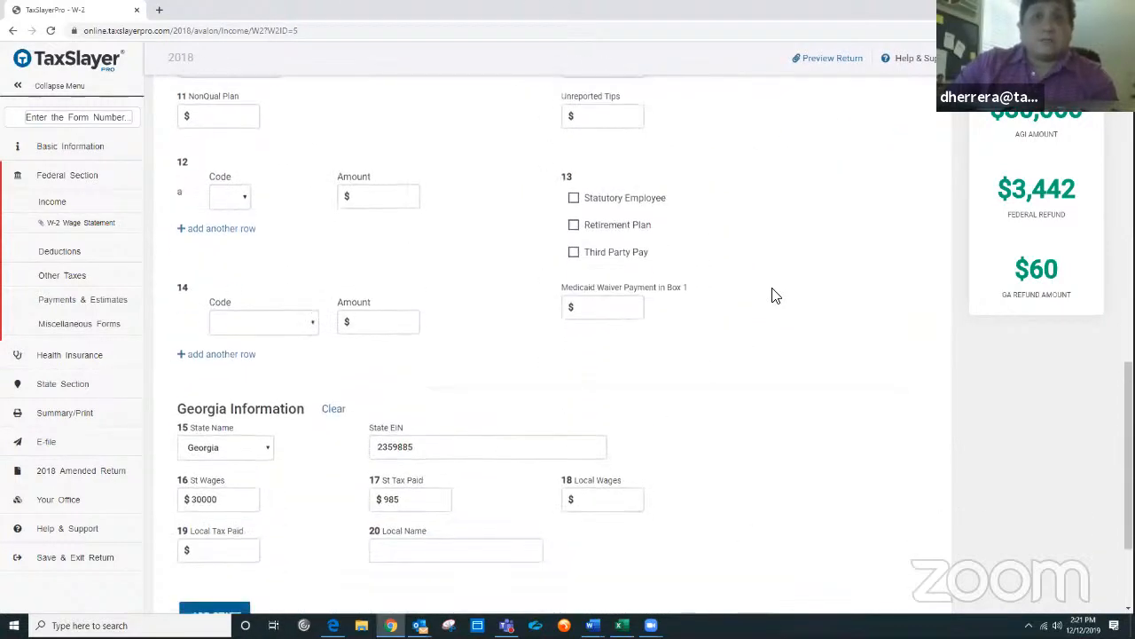
pyautogui.scroll(7, 769, 335)
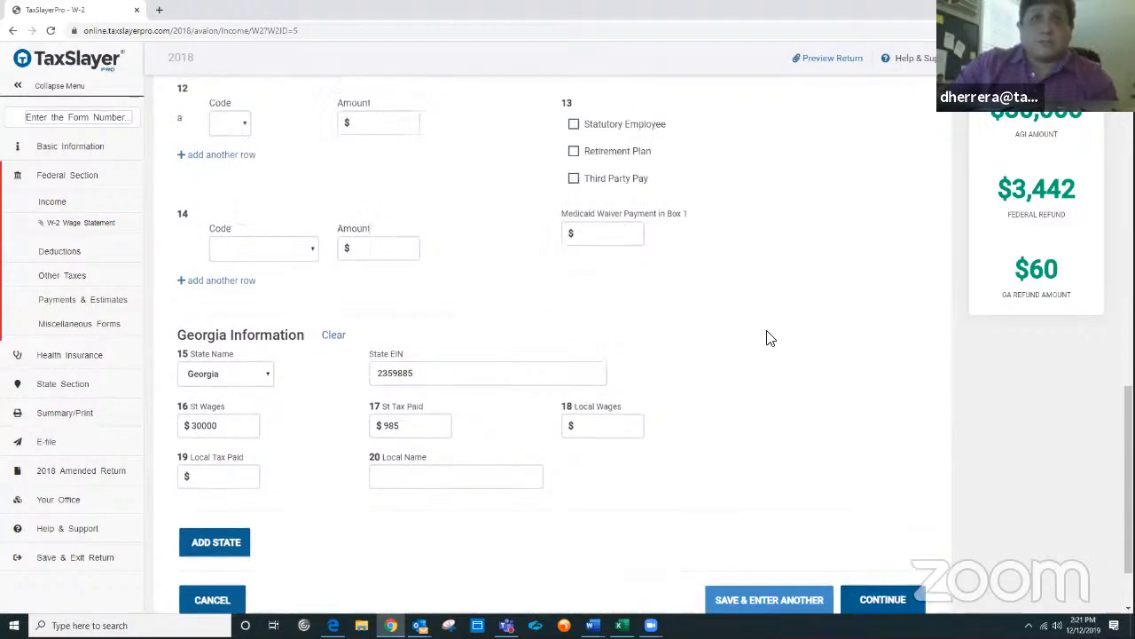
pyautogui.scroll(3, 770, 330)
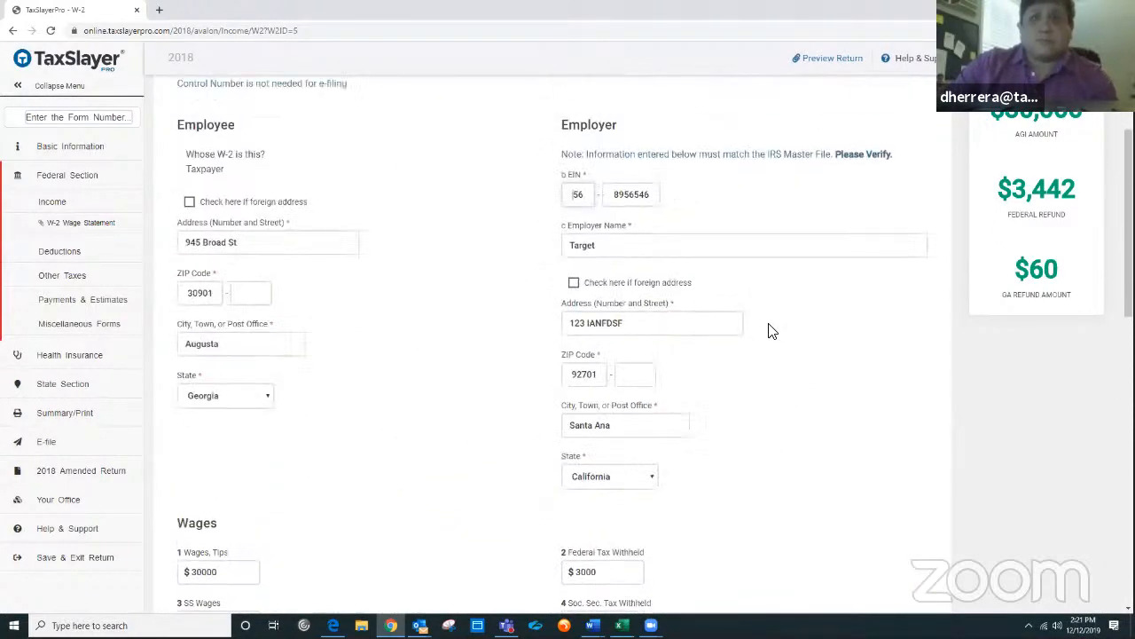
pyautogui.scroll(-2, 770, 330)
pyautogui.scroll(2, 771, 331)
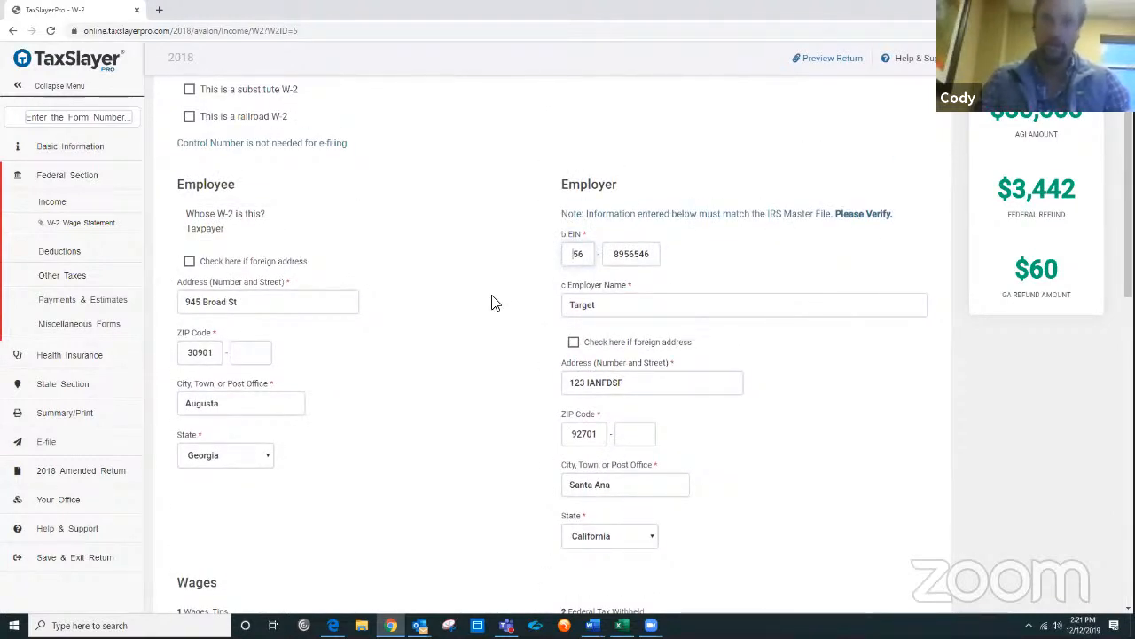
pyautogui.scroll(2, 494, 302)
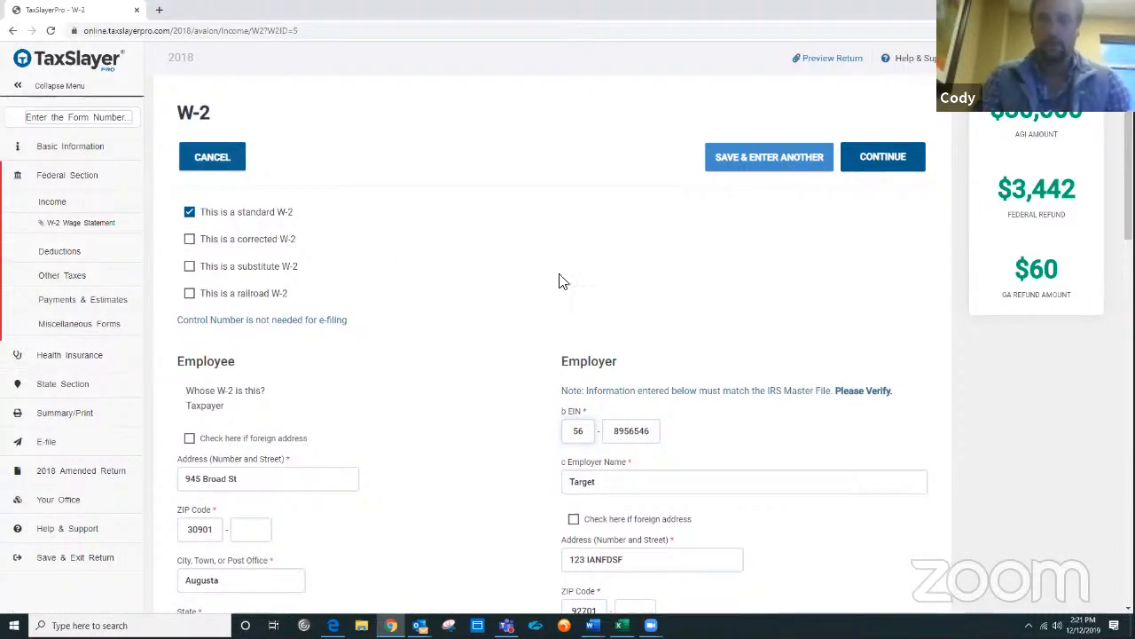
pyautogui.scroll(-1, 625, 283)
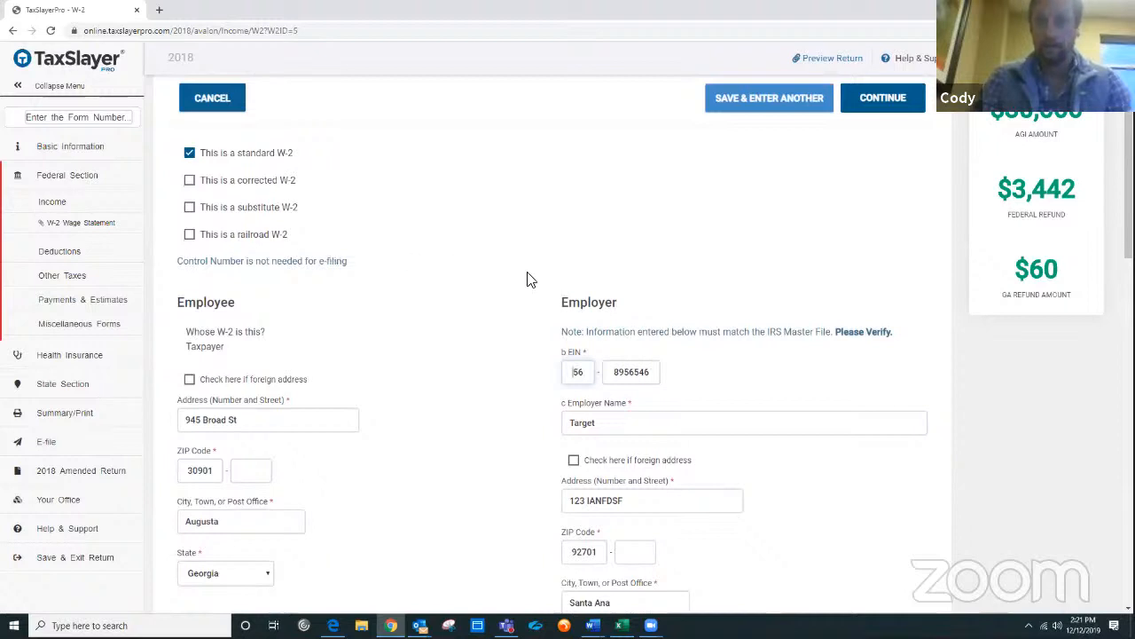
pyautogui.scroll(1, 795, 316)
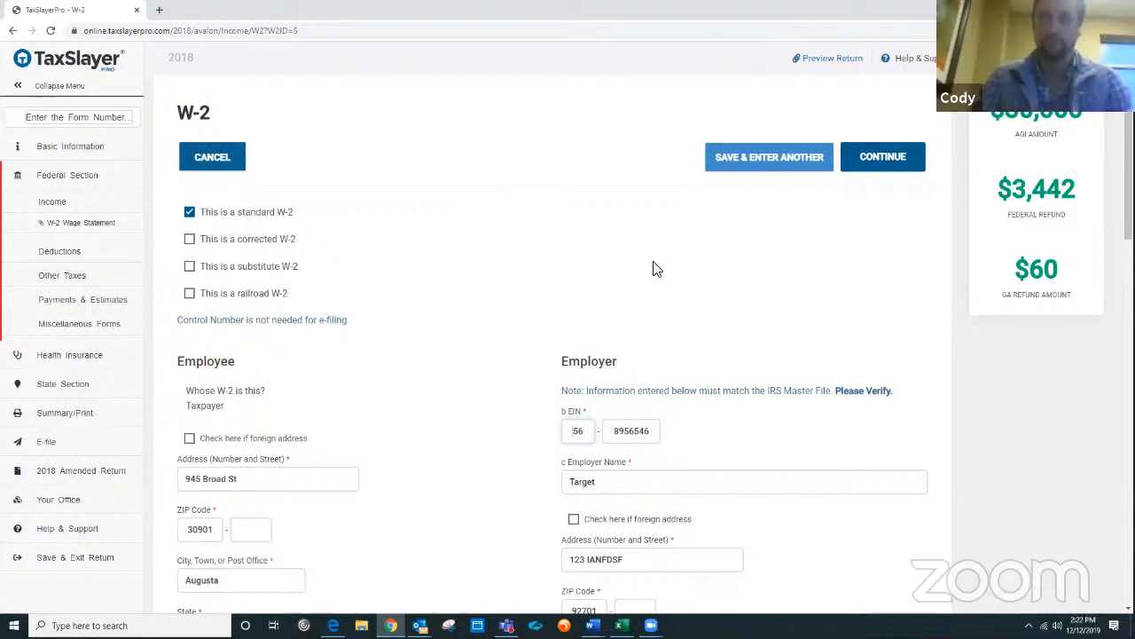
pyautogui.scroll(-1, 654, 270)
pyautogui.scroll(1, 653, 270)
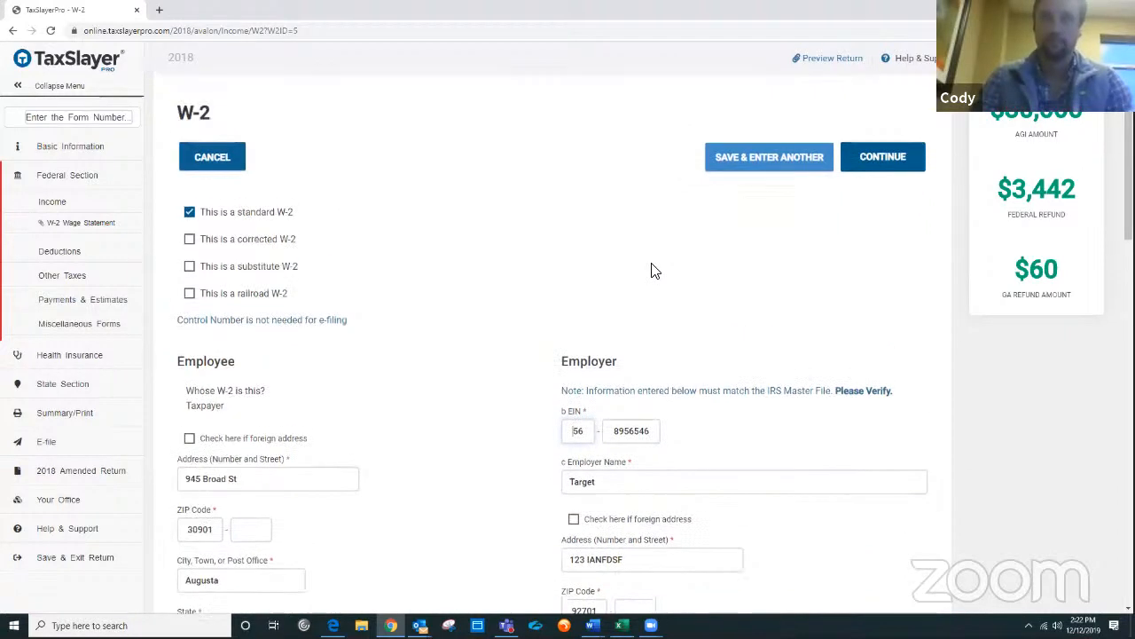
# Step: Open the Other Taxes menu and look over its listed forms
pyautogui.click(68, 277)
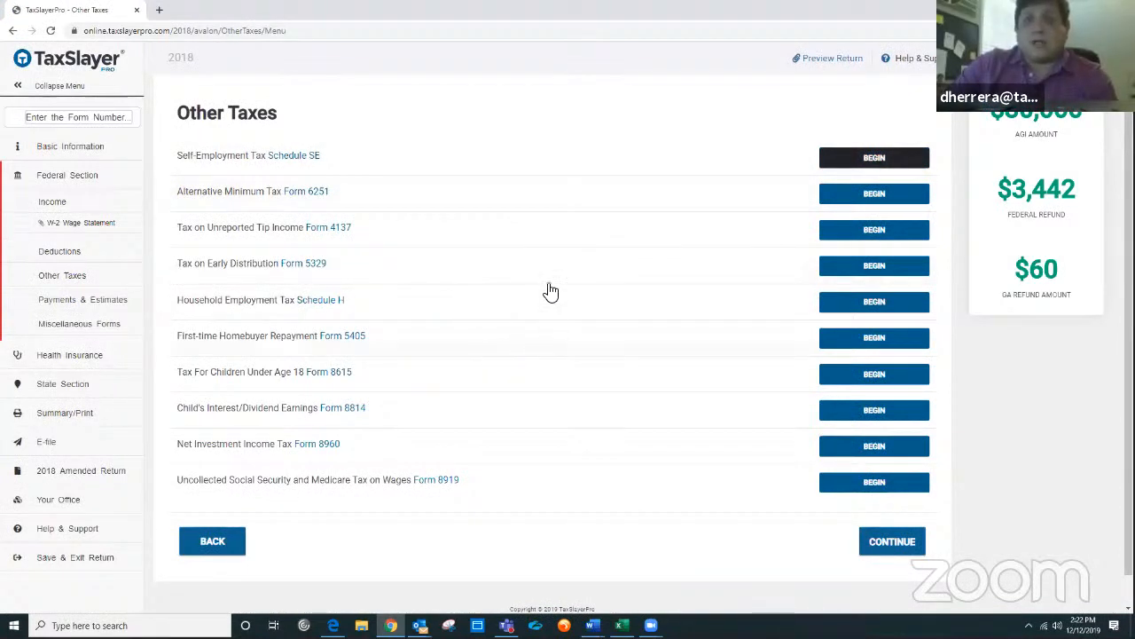
pyautogui.scroll(-1, 580, 312)
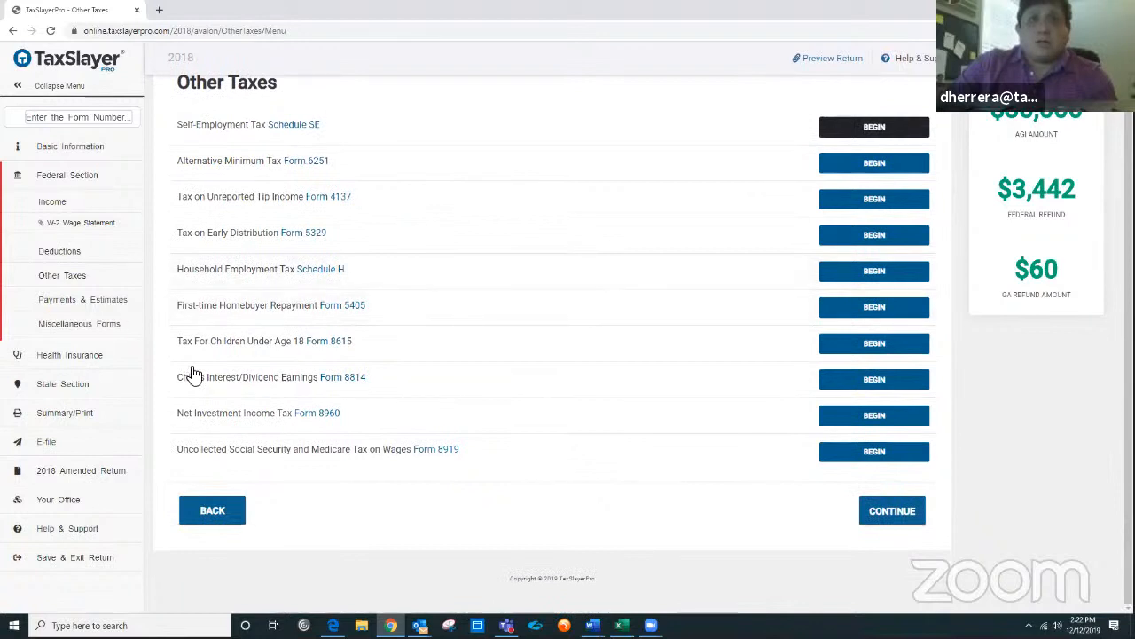
pyautogui.scroll(1, 271, 361)
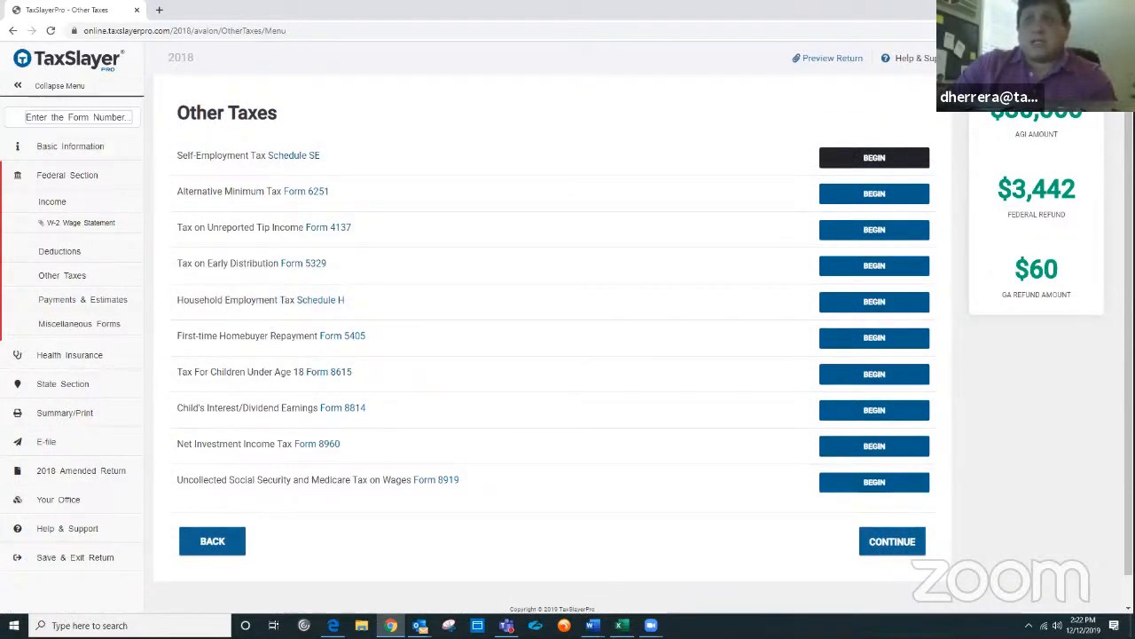
# Step: Switch the interface language to Español
pyautogui.moveTo(1000, 58)
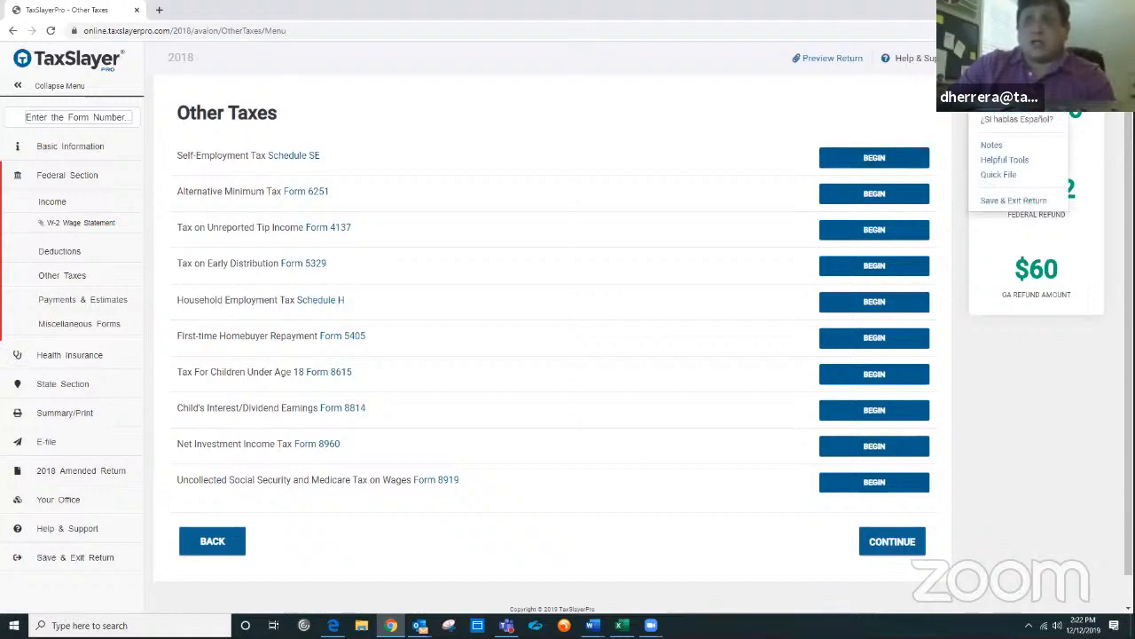
pyautogui.click(1011, 125)
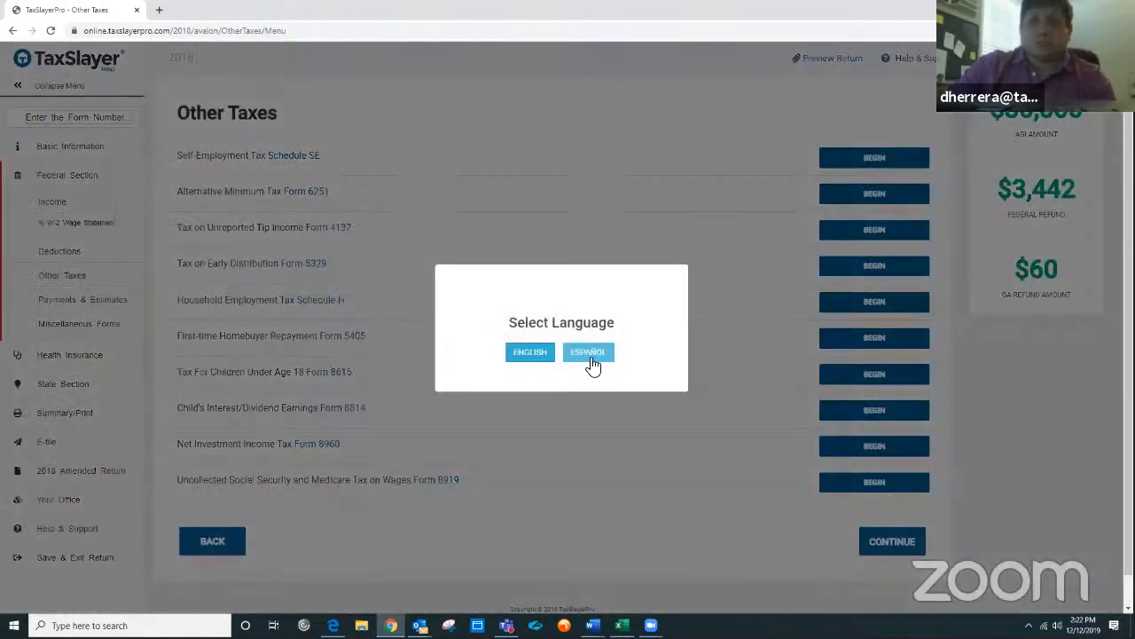
pyautogui.click(590, 354)
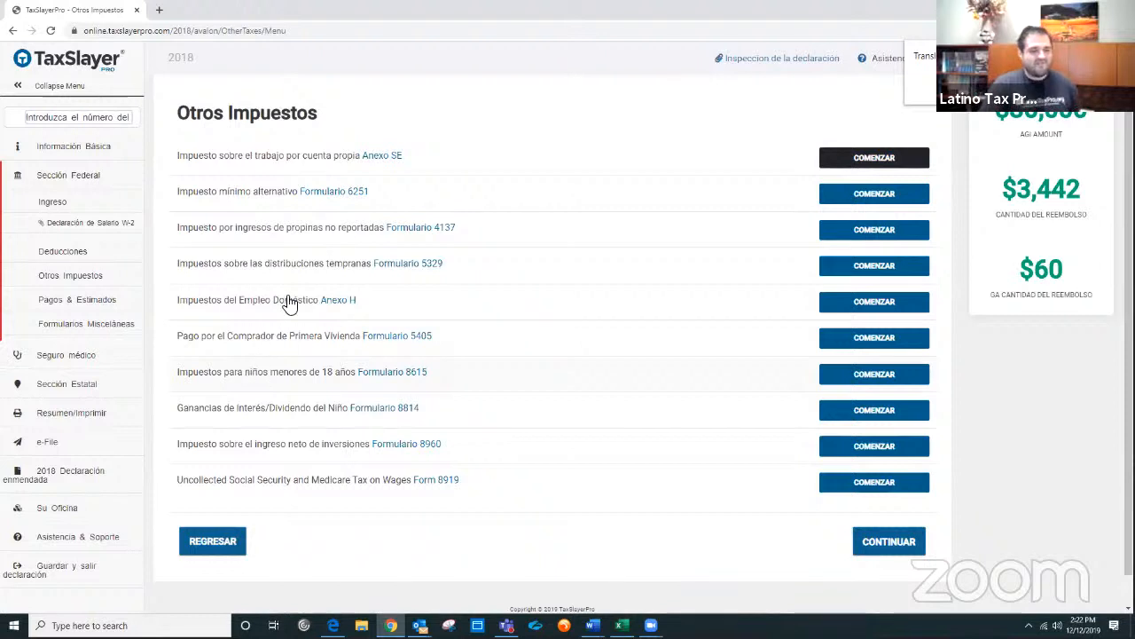
# Step: View the dependents list under Basic Information and return to the Federal Section income page
pyautogui.click(91, 148)
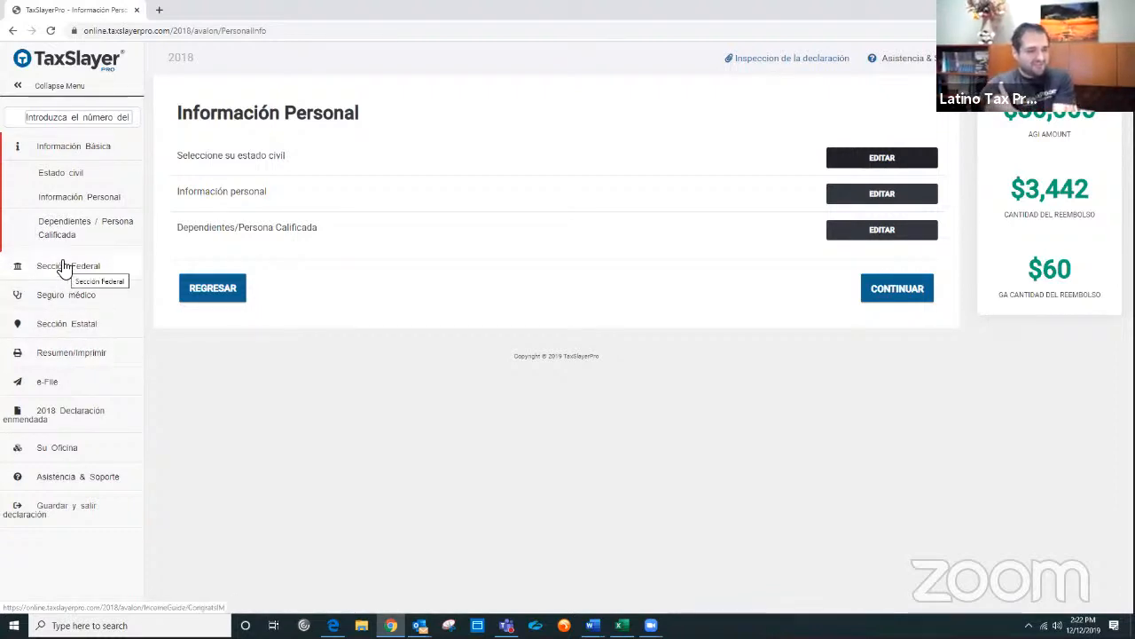
pyautogui.click(55, 229)
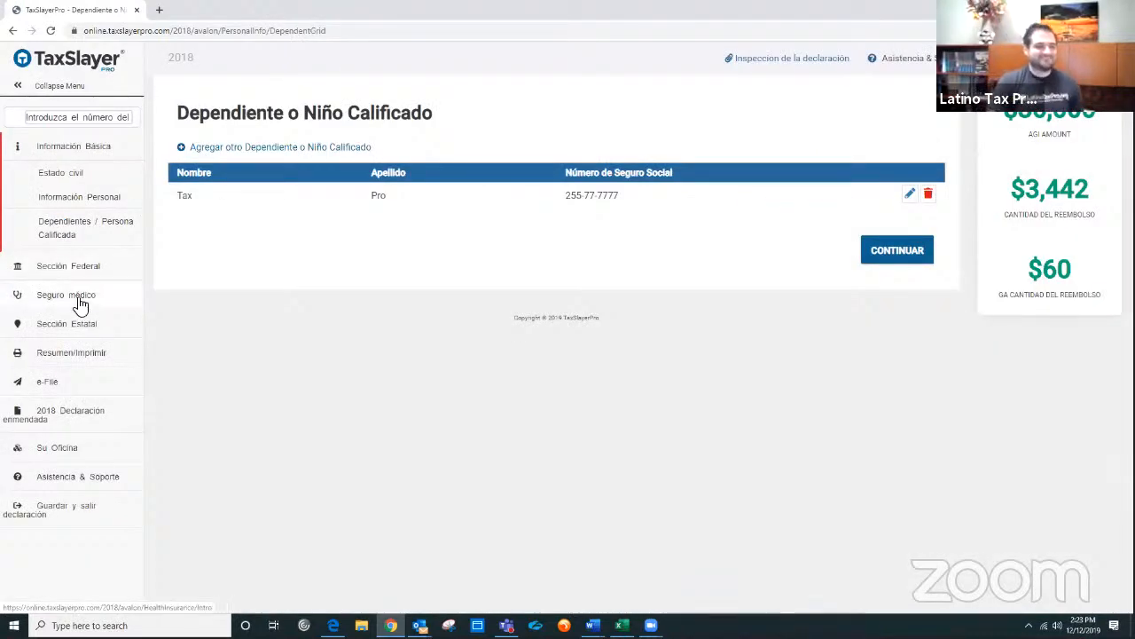
pyautogui.click(62, 268)
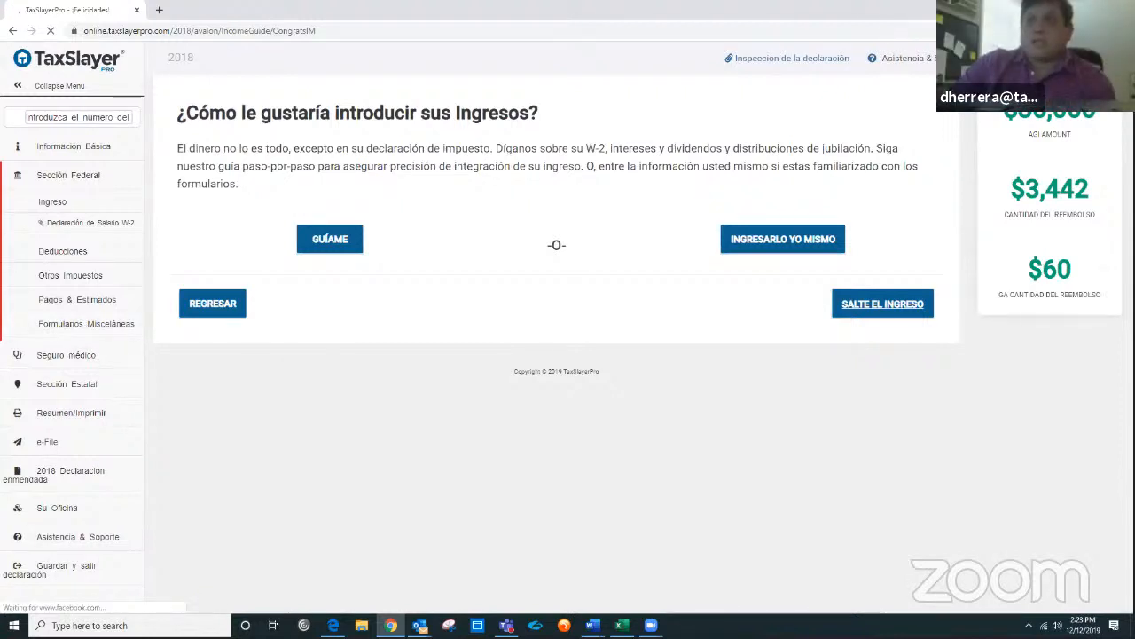
# Step: Switch the interface language back to English
pyautogui.click(1033, 117)
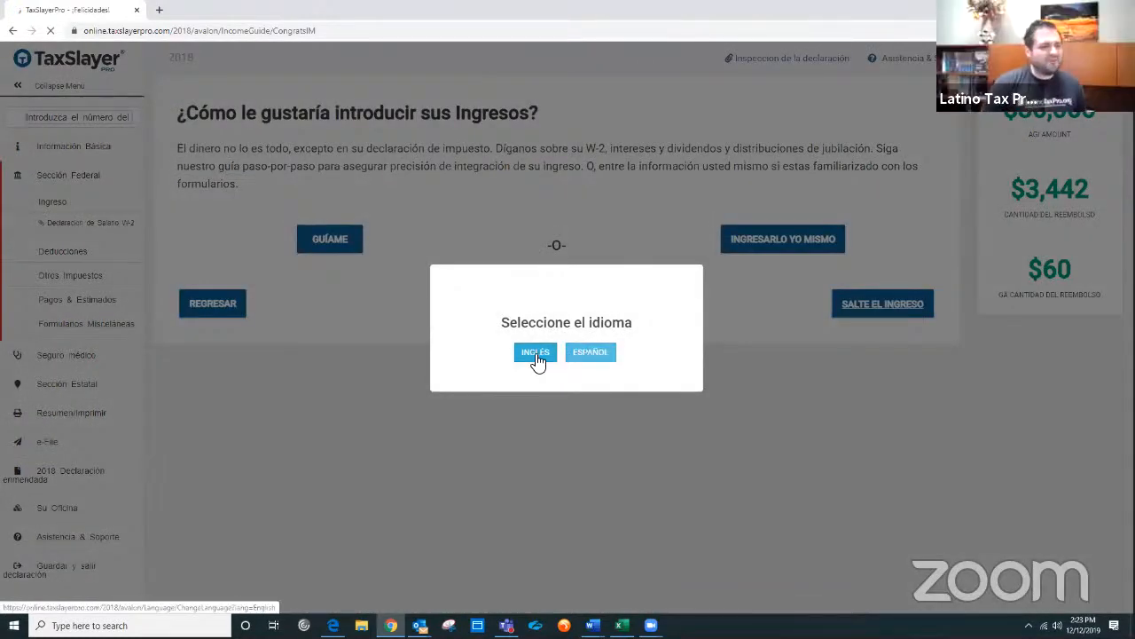
pyautogui.click(534, 364)
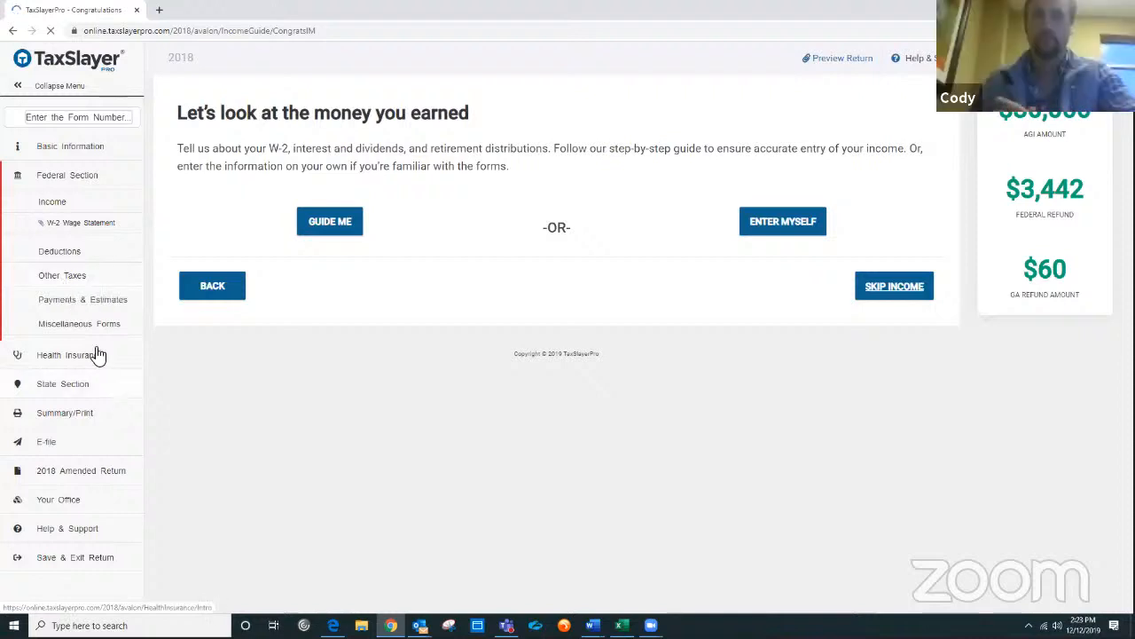
# Step: Browse the Miscellaneous Forms and Deductions pages of the Federal Section
pyautogui.click(78, 325)
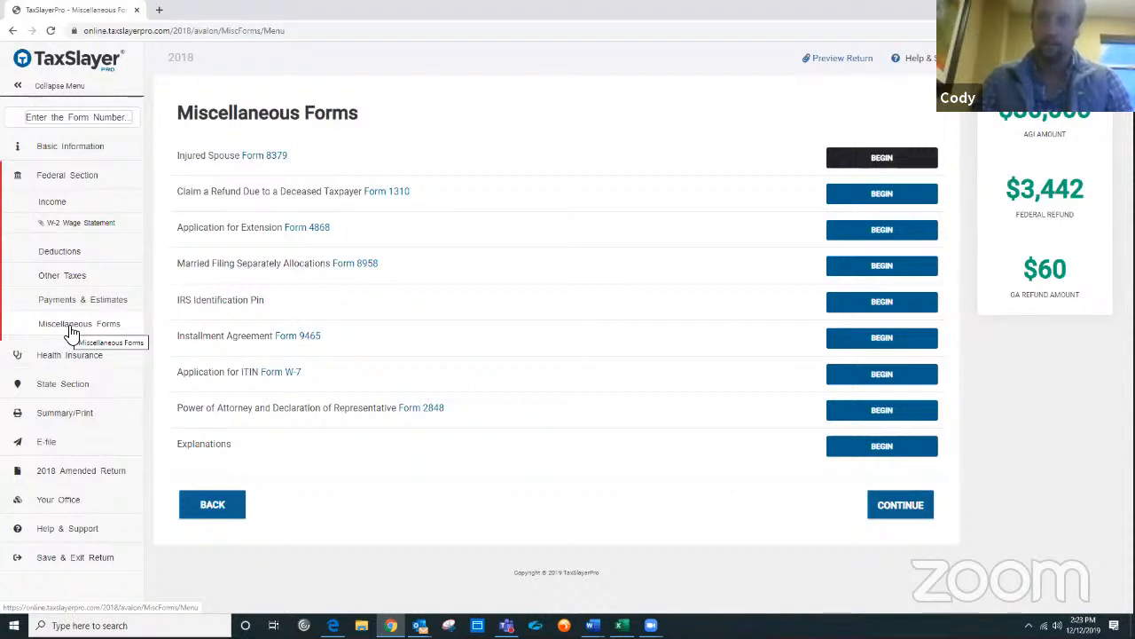
pyautogui.click(63, 205)
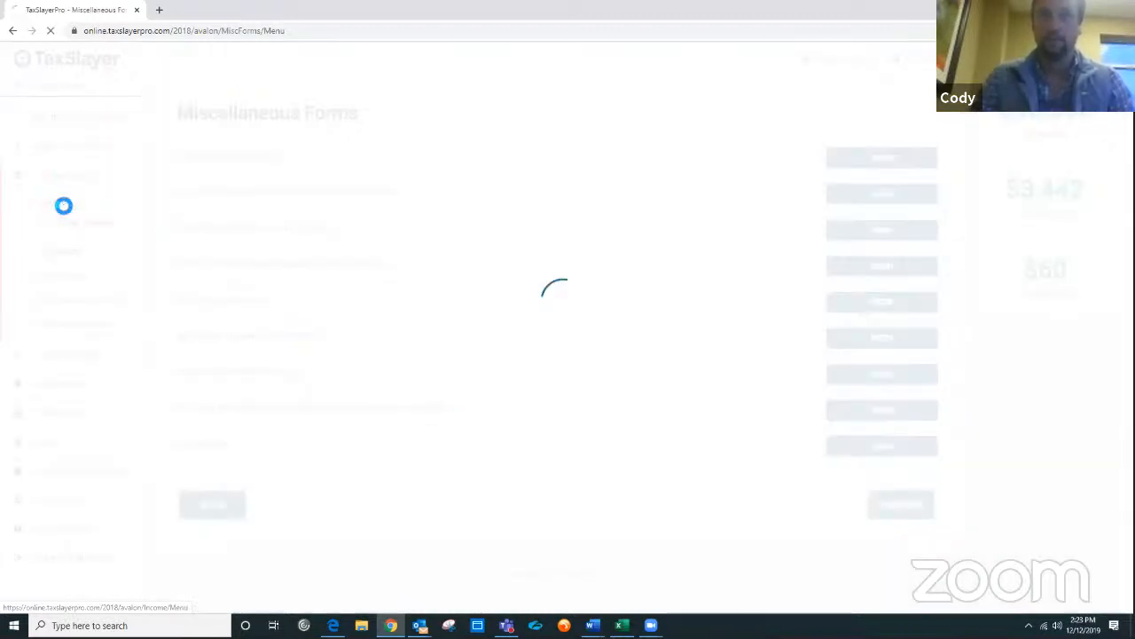
pyautogui.click(70, 255)
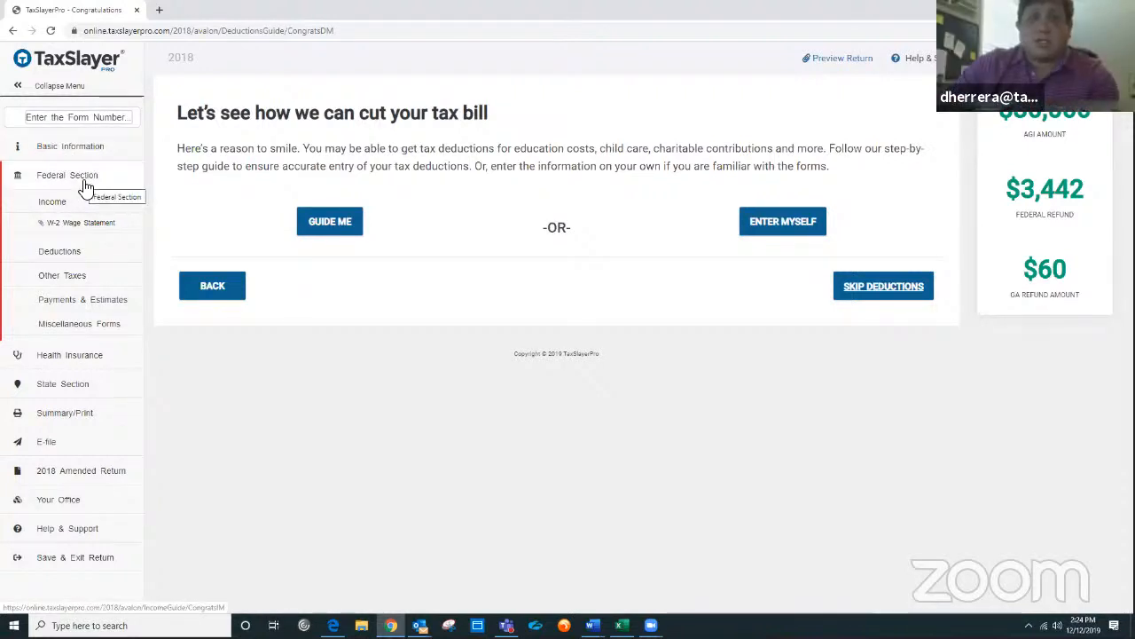
pyautogui.click(93, 117)
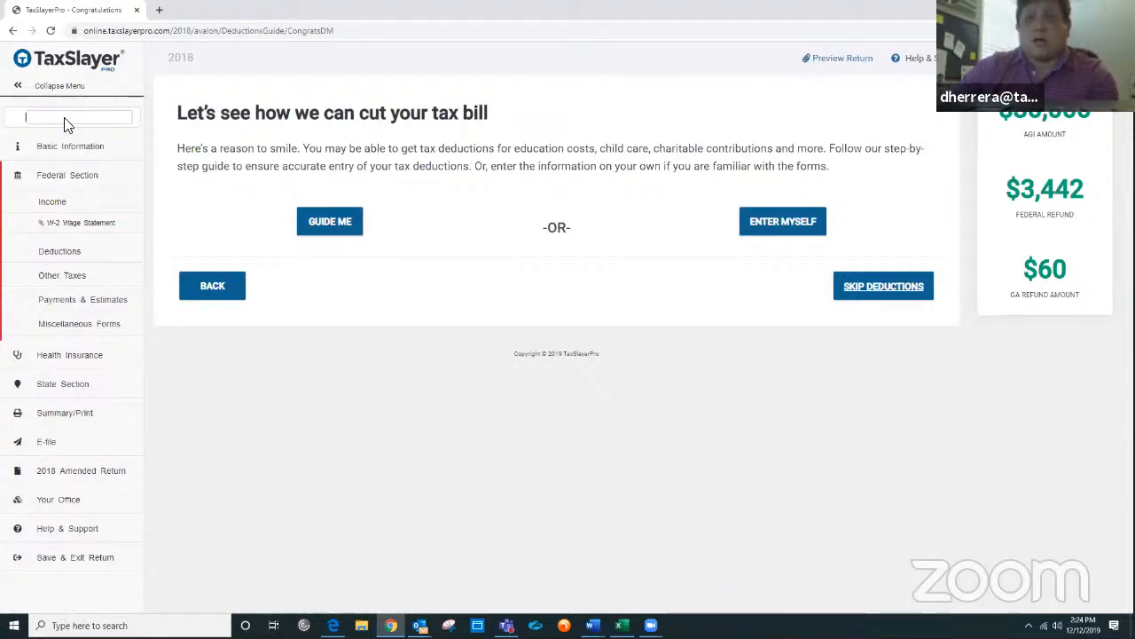
pyautogui.click(69, 328)
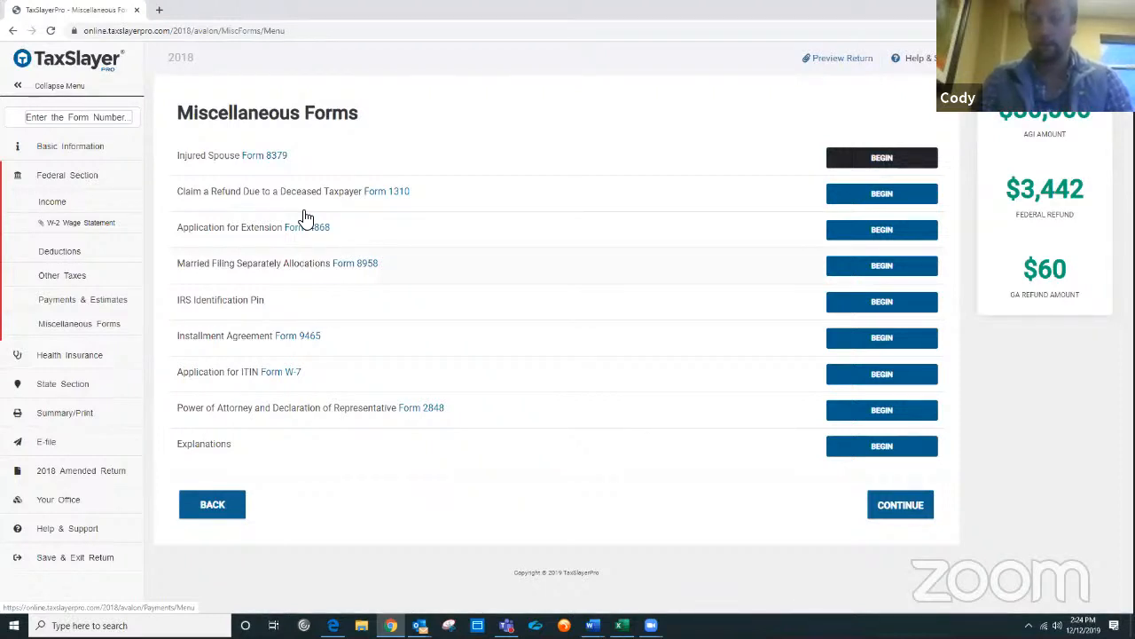
# Step: Open the Health Insurance Questionnaire section
pyautogui.click(99, 355)
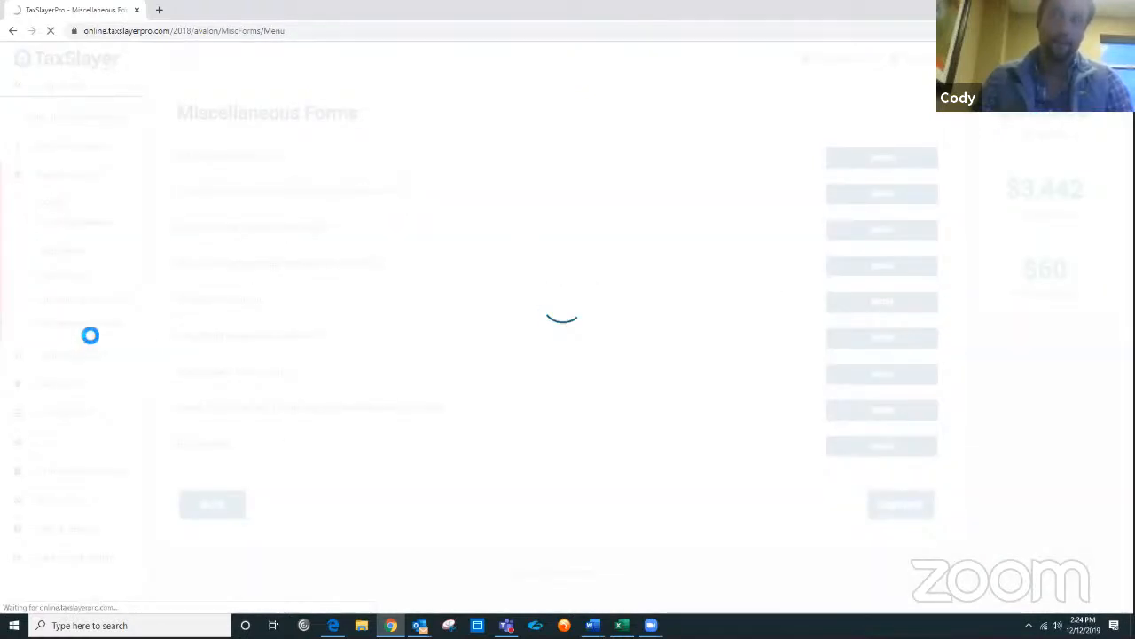
pyautogui.click(12, 35)
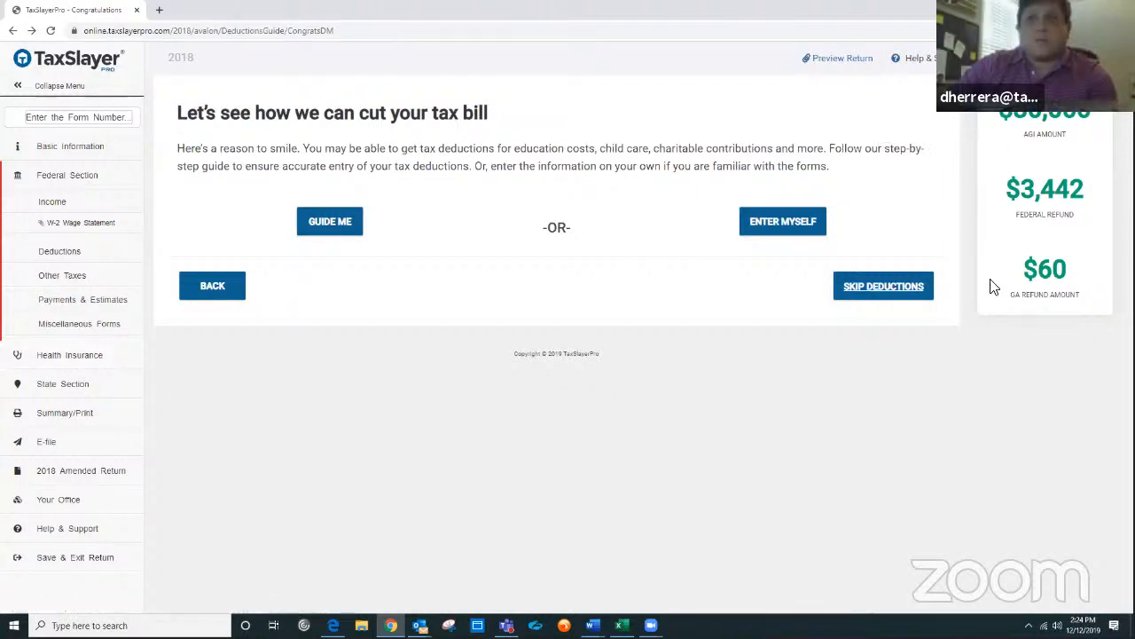
pyautogui.click(66, 364)
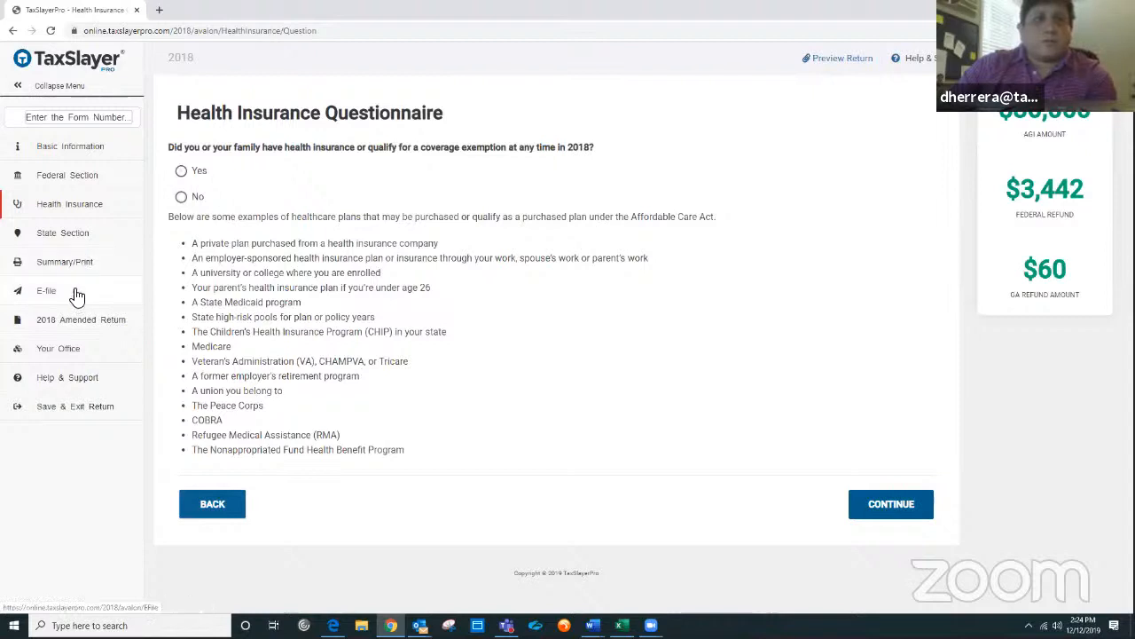
# Step: Open the State Section and open the Georgia resident return for editing
pyautogui.click(58, 233)
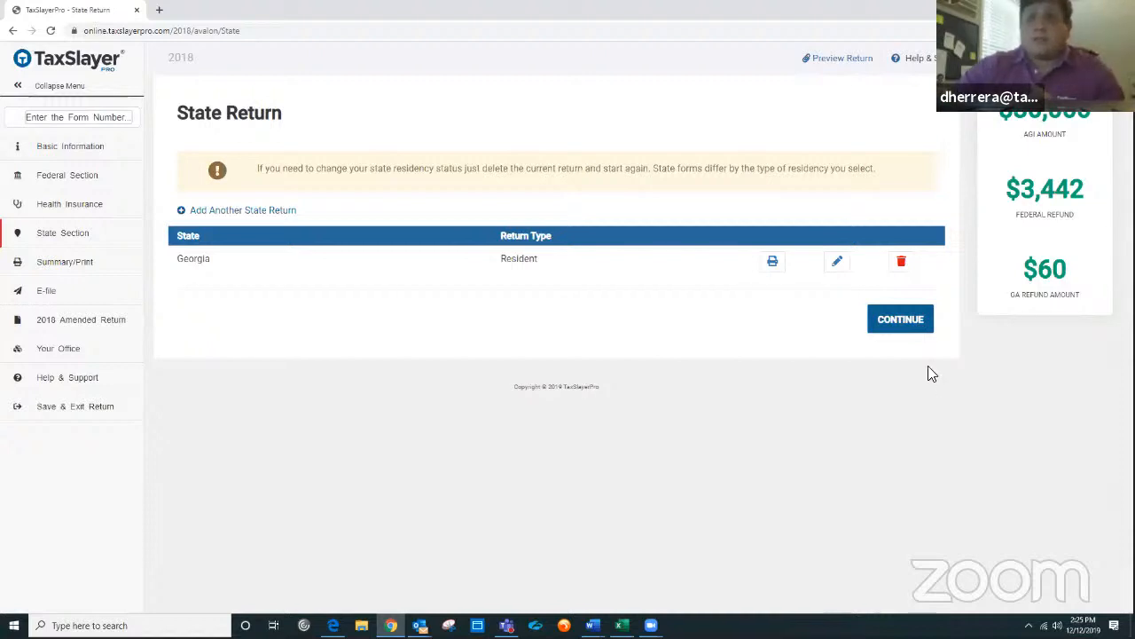
pyautogui.click(834, 263)
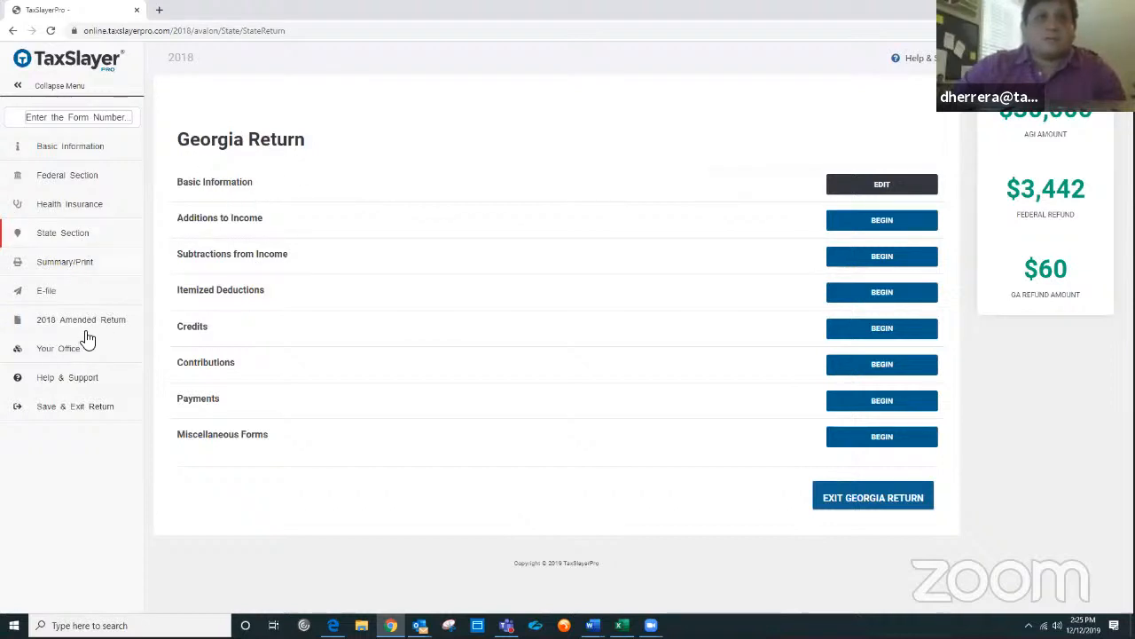
# Step: Try to leave the Georgia return through the side menu, dismiss the warnings, and exit the Georgia return
pyautogui.click(57, 266)
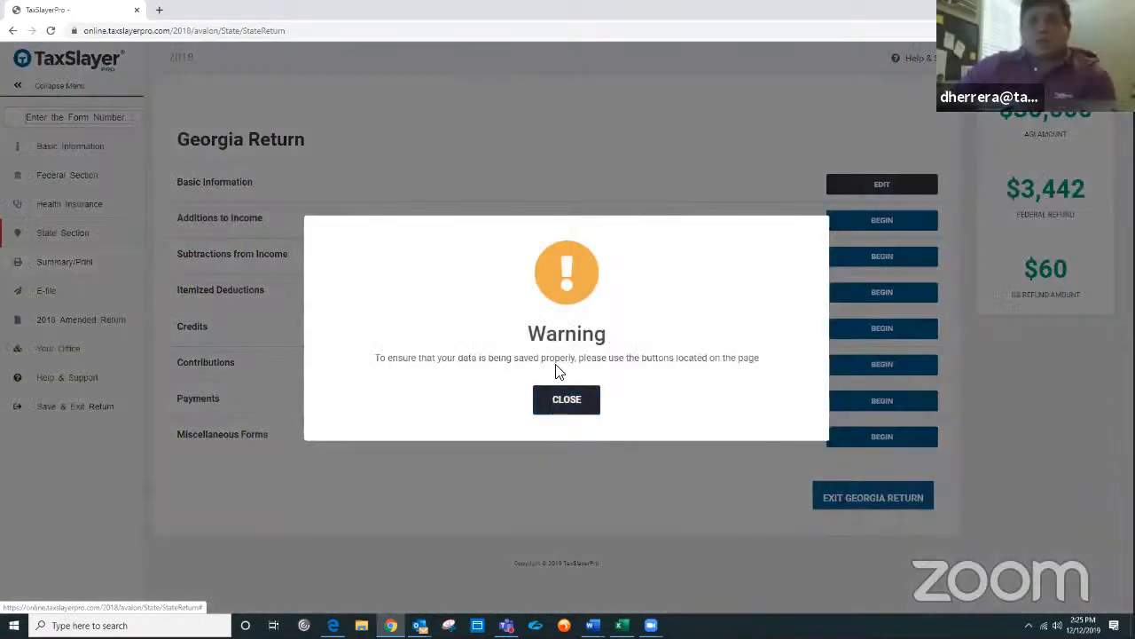
pyautogui.click(561, 410)
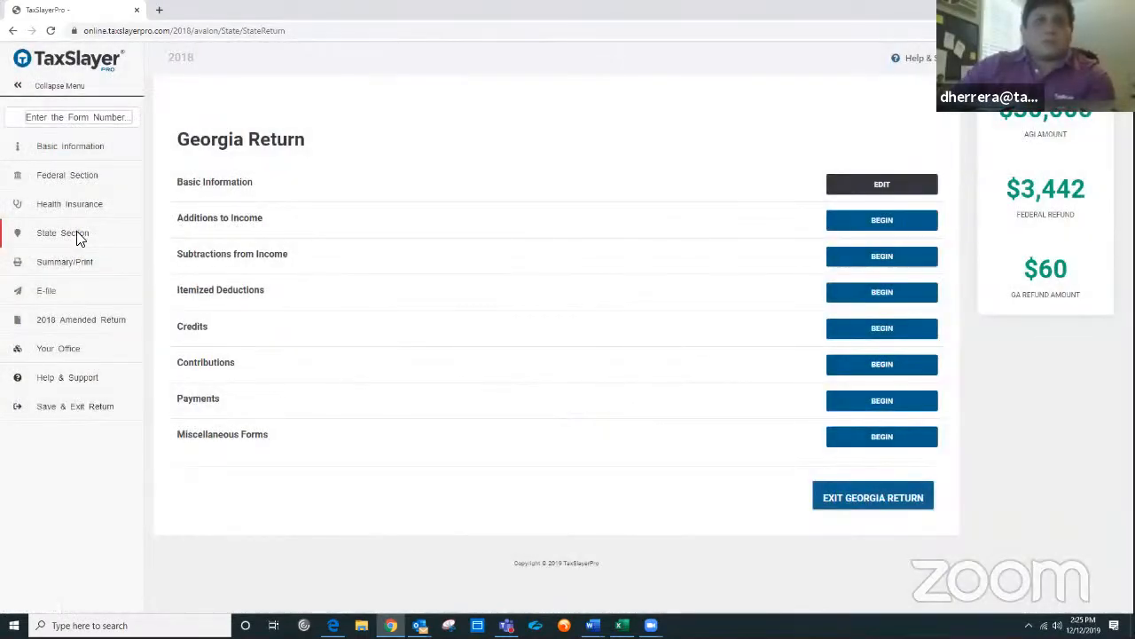
pyautogui.click(78, 236)
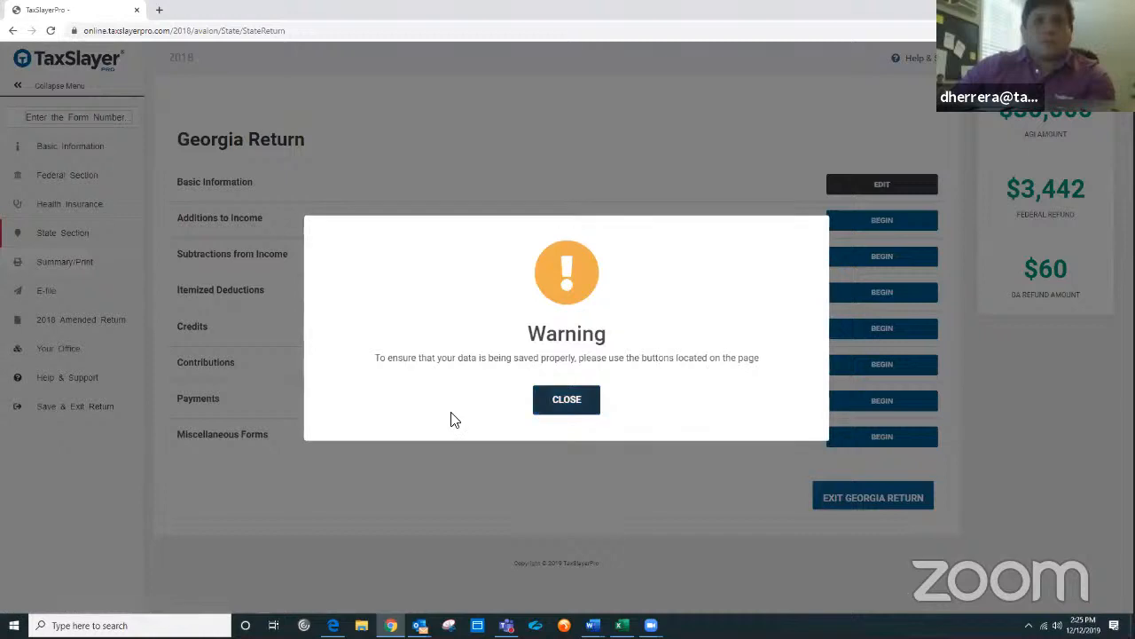
pyautogui.click(561, 405)
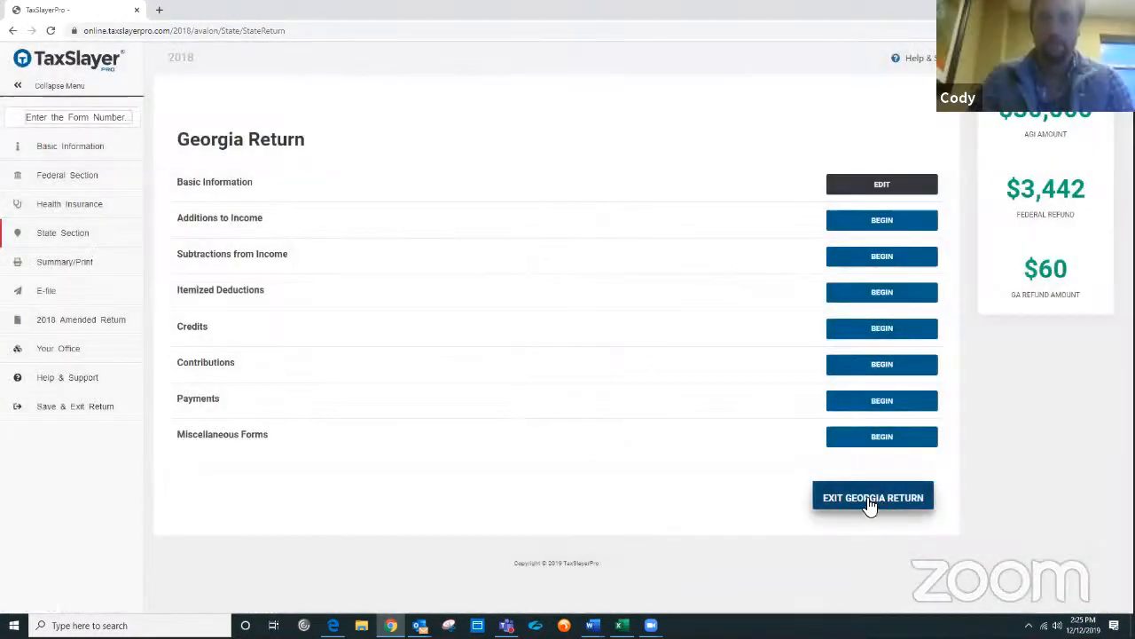
pyautogui.click(870, 503)
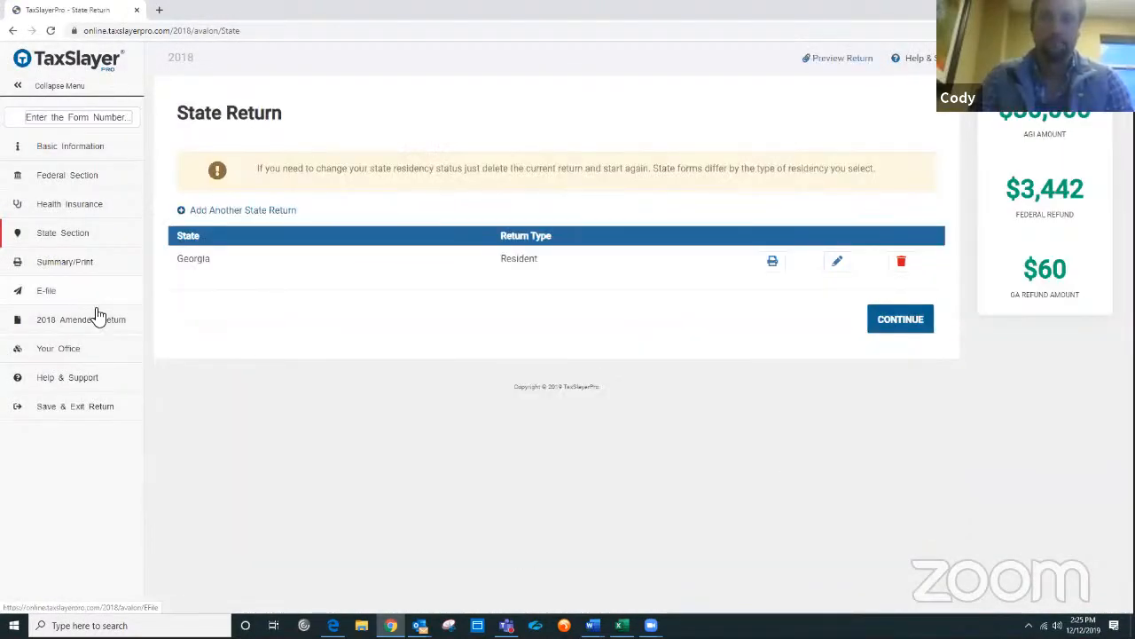
# Step: Open the Calculation Summary and scroll through page 1 of the Form 1040 preview
pyautogui.click(75, 268)
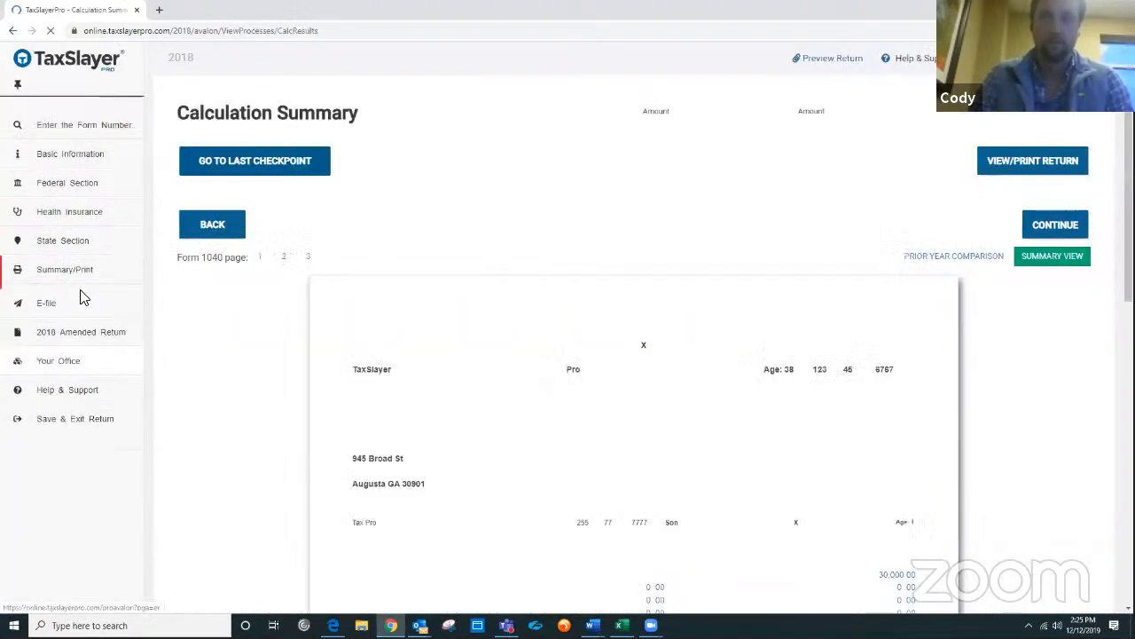
pyautogui.scroll(-2, 679, 310)
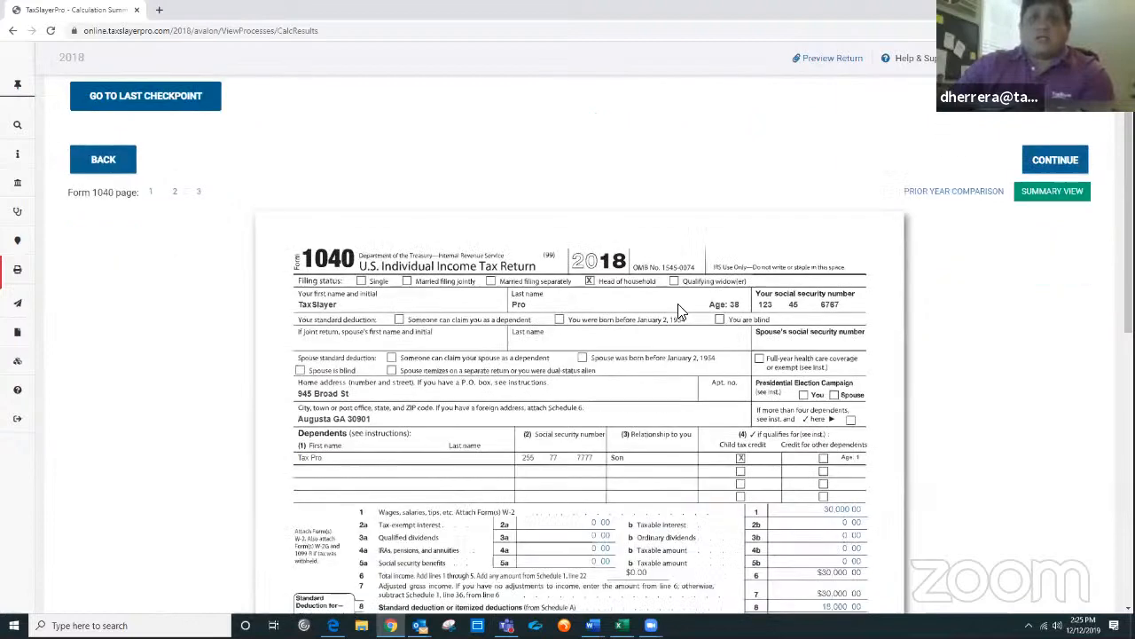
pyautogui.scroll(1, 682, 311)
pyautogui.scroll(-1, 681, 311)
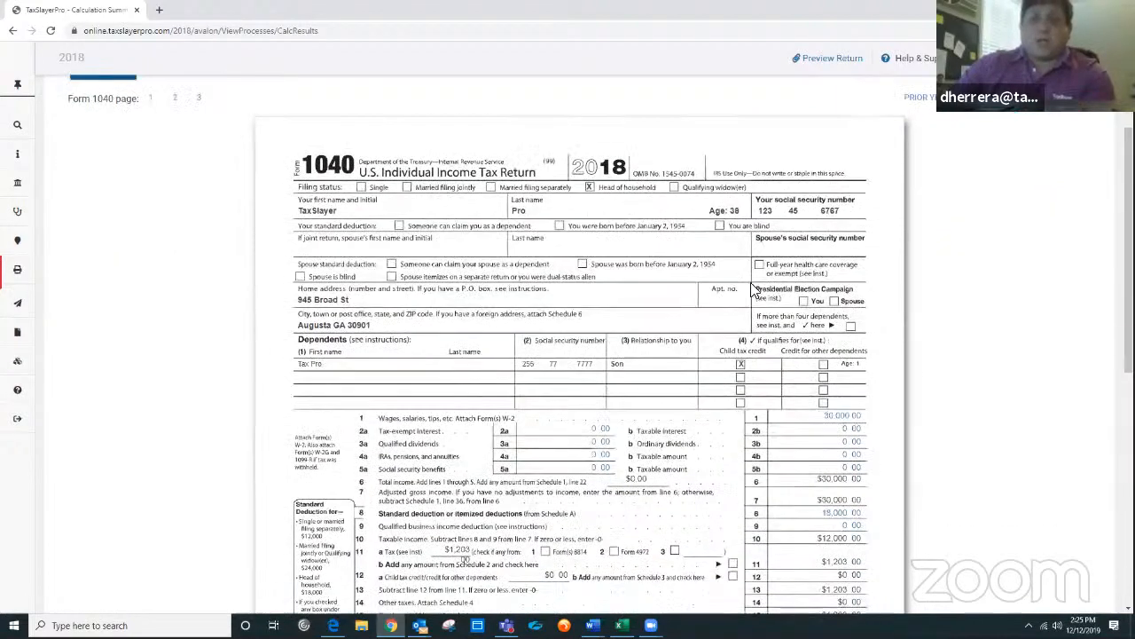
pyautogui.scroll(2, 696, 277)
pyautogui.scroll(-3, 730, 257)
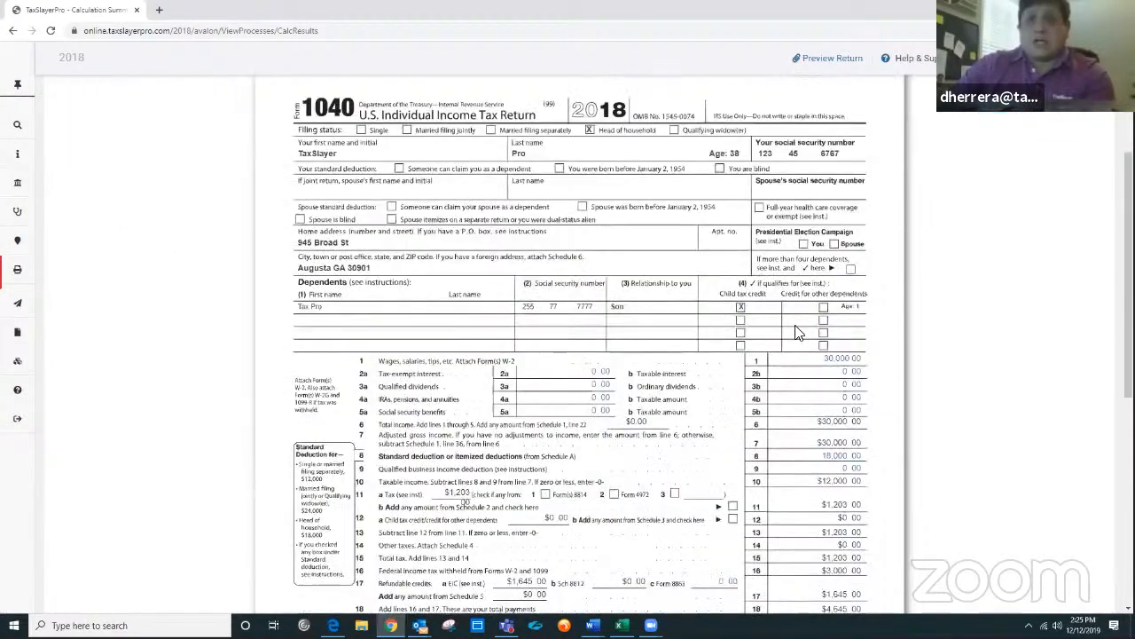
pyautogui.scroll(-2, 825, 355)
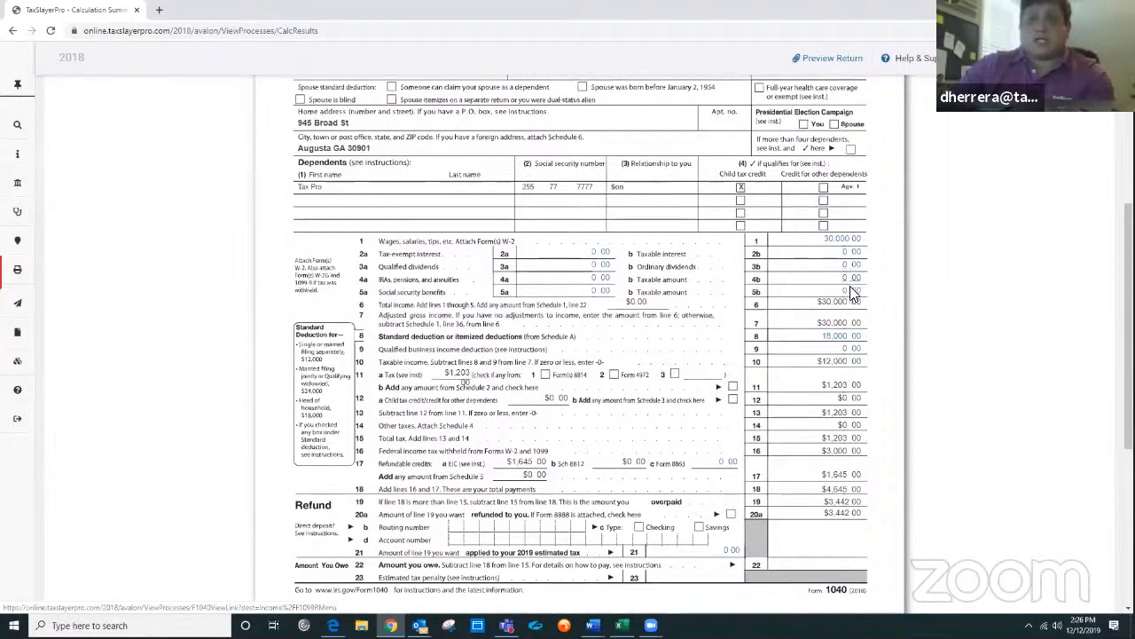
pyautogui.scroll(6, 730, 322)
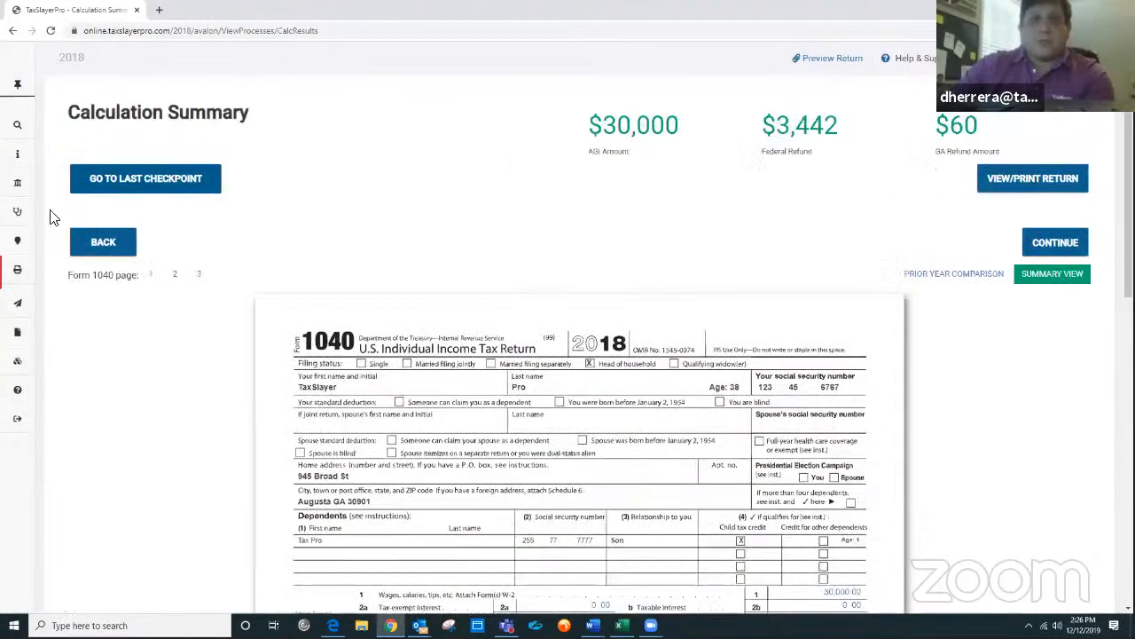
pyautogui.moveTo(50, 216)
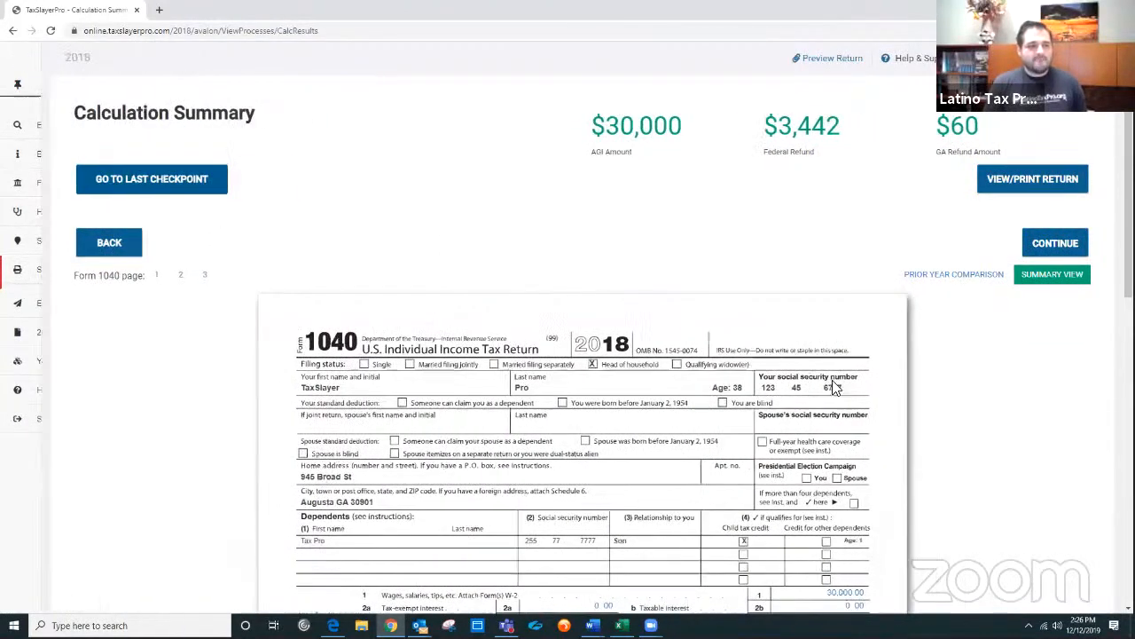
pyautogui.scroll(-1, 881, 385)
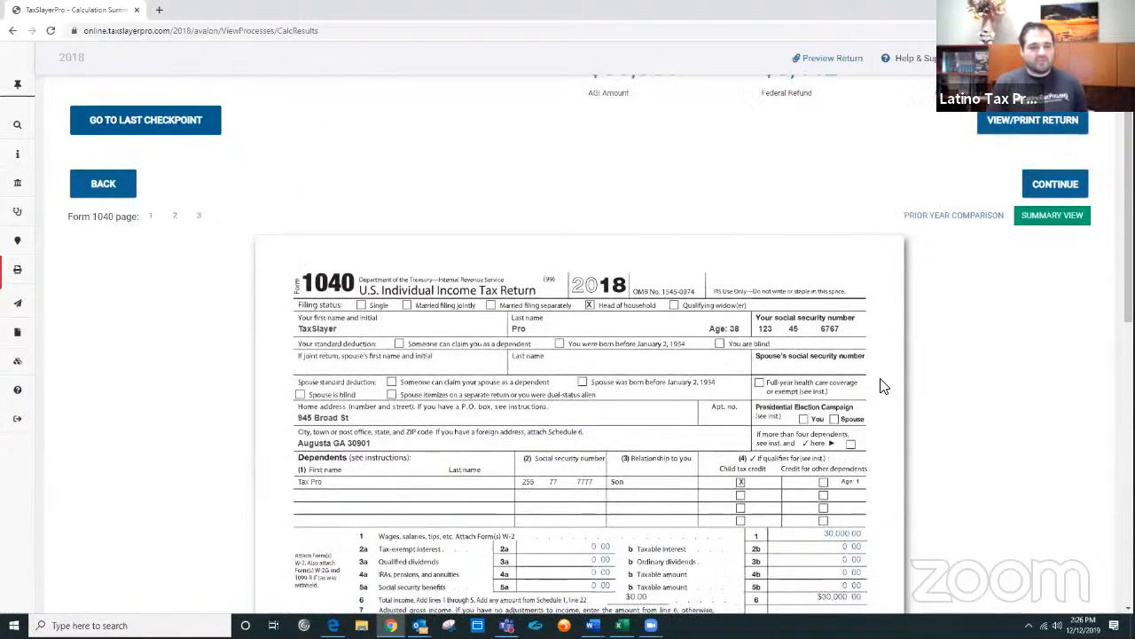
pyautogui.scroll(-2, 882, 385)
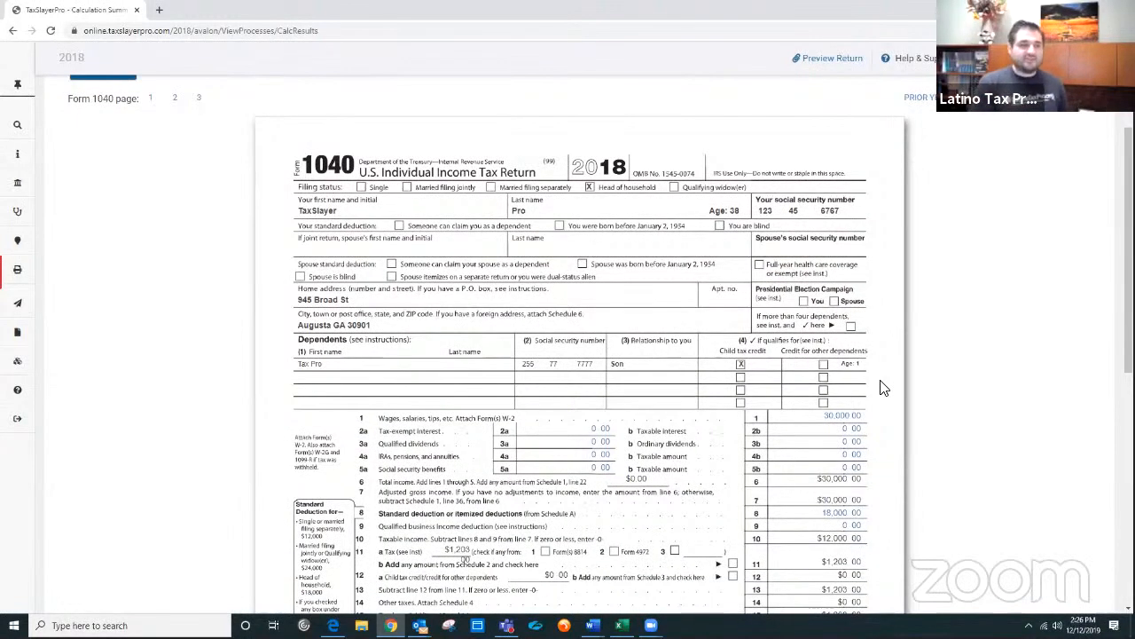
pyautogui.scroll(-2, 882, 385)
pyautogui.scroll(-1, 882, 385)
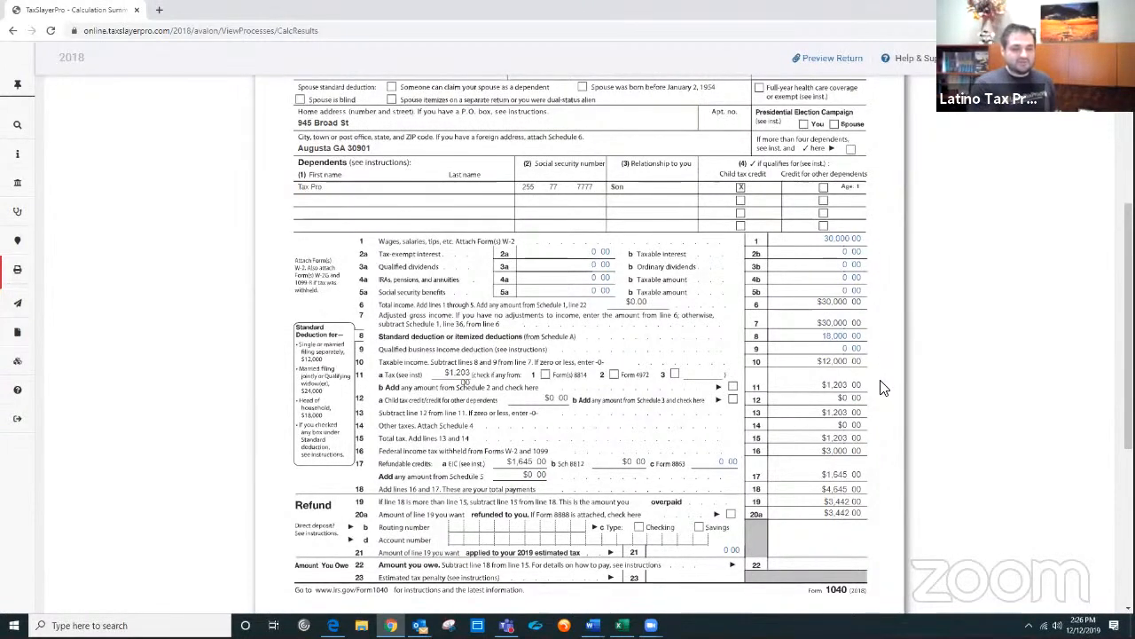
pyautogui.scroll(-3, 883, 388)
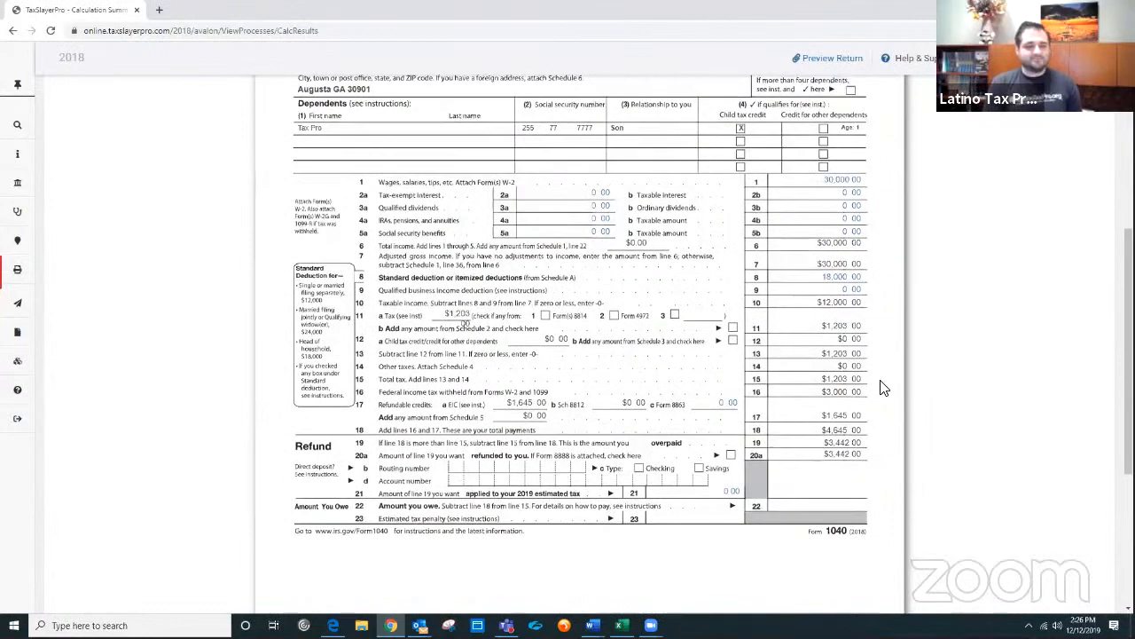
pyautogui.scroll(-1, 883, 387)
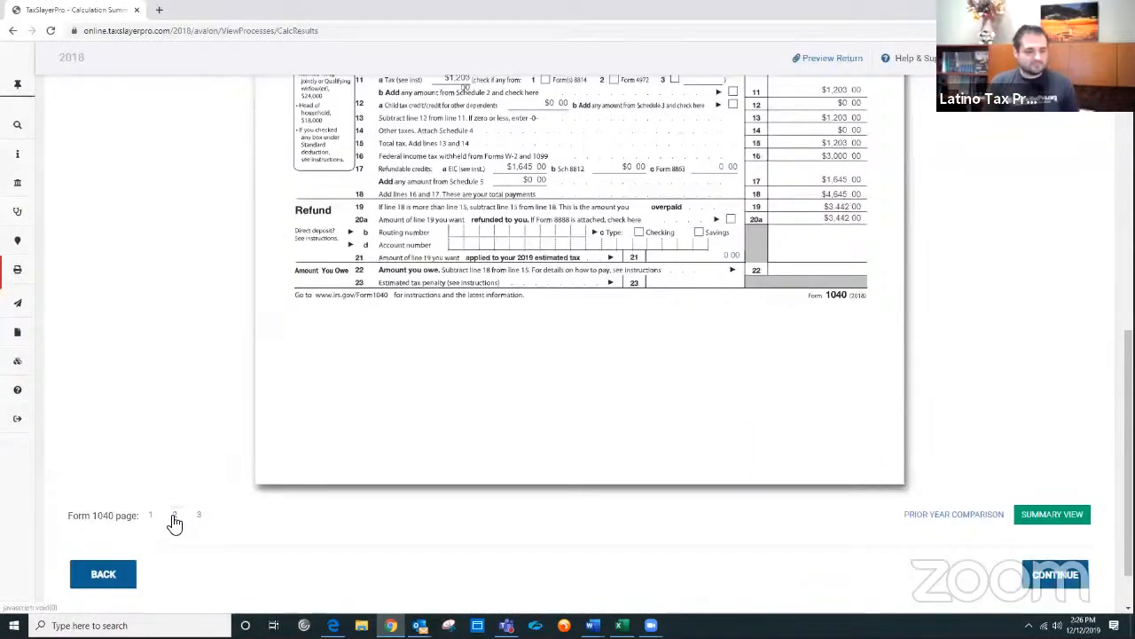
# Step: Switch to page 2 of the Form 1040 preview and review Schedules 1 through 3
pyautogui.click(174, 516)
pyautogui.scroll(8, 413, 453)
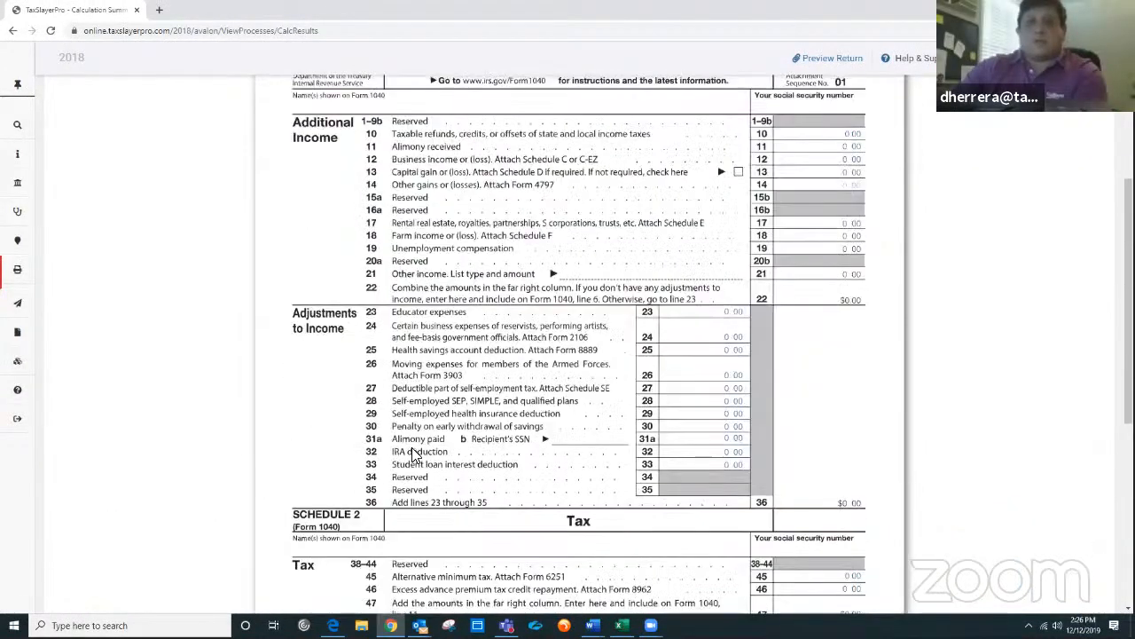
pyautogui.scroll(-6, 413, 454)
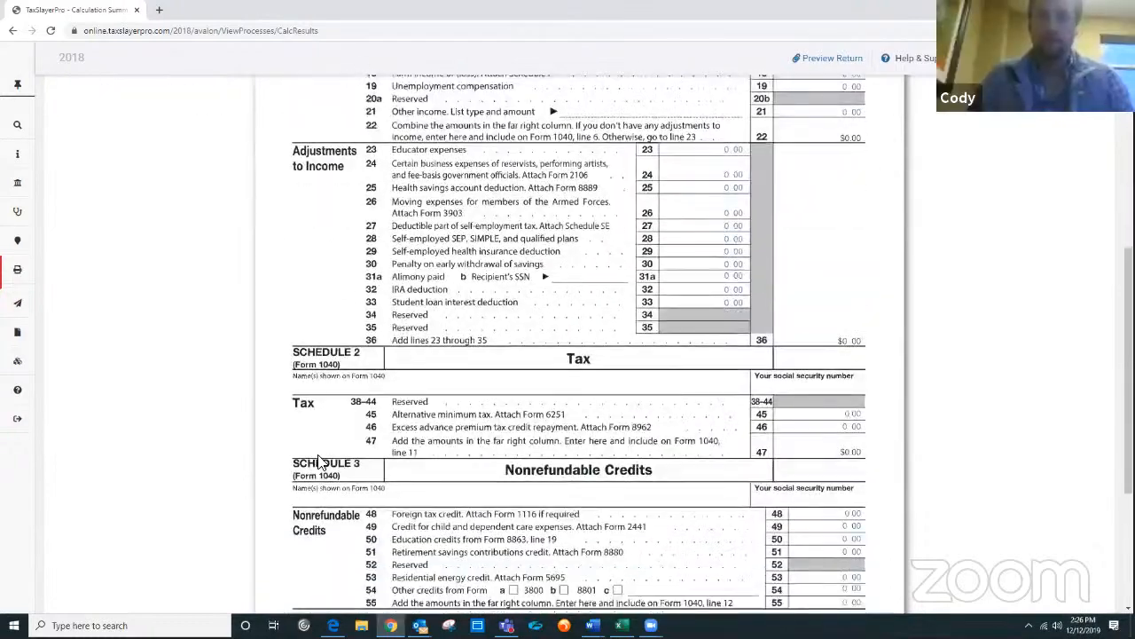
pyautogui.scroll(4, 321, 460)
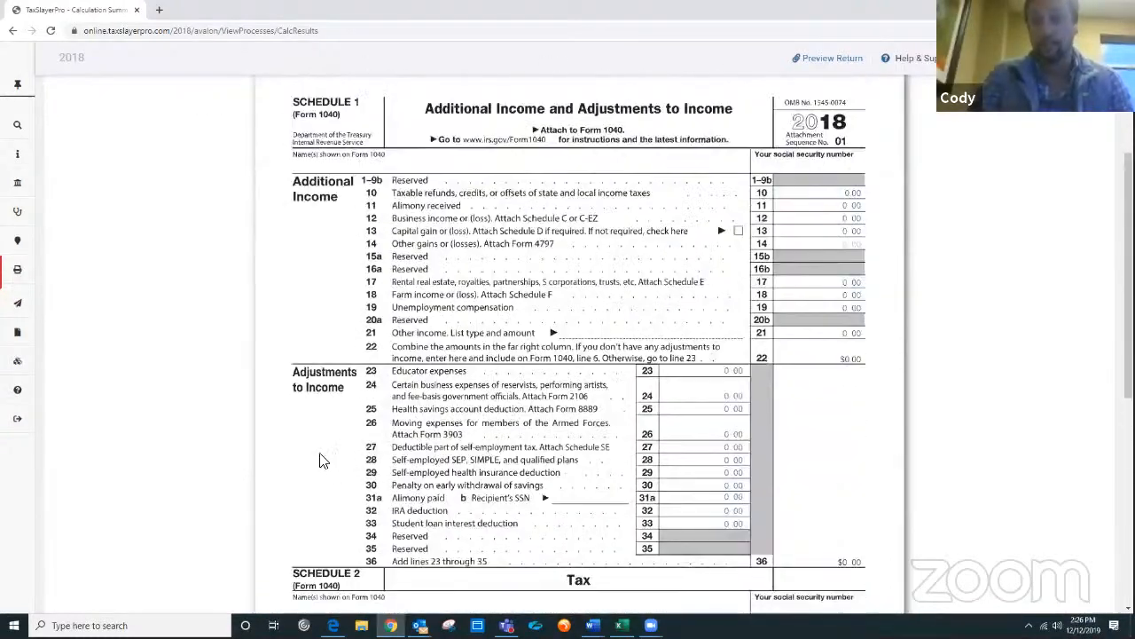
pyautogui.scroll(-1, 625, 355)
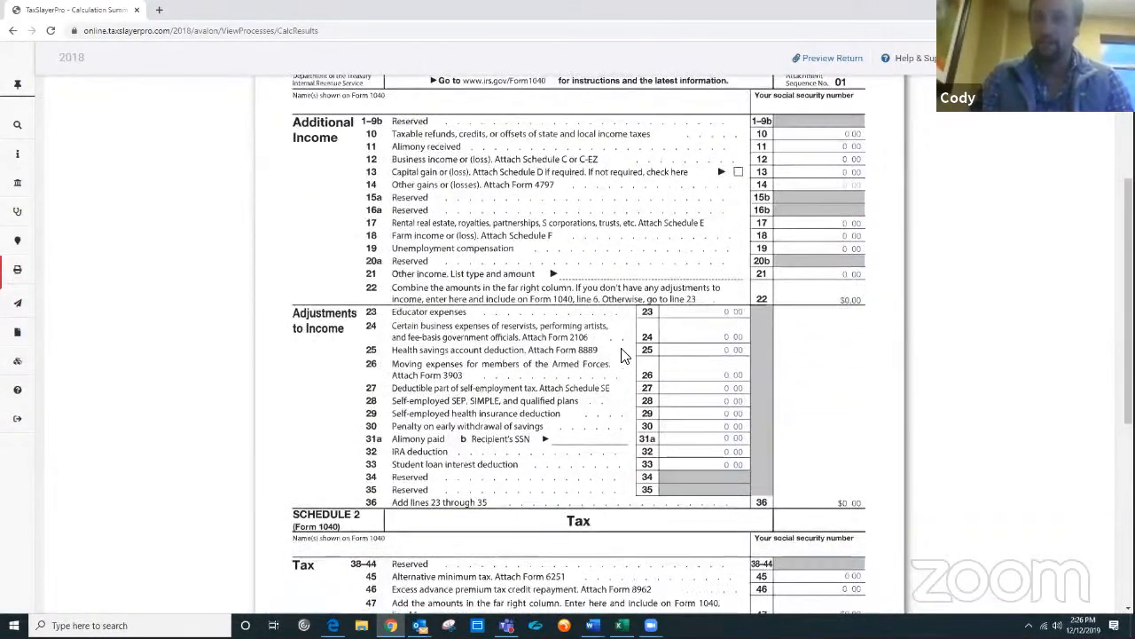
pyautogui.scroll(-1, 623, 355)
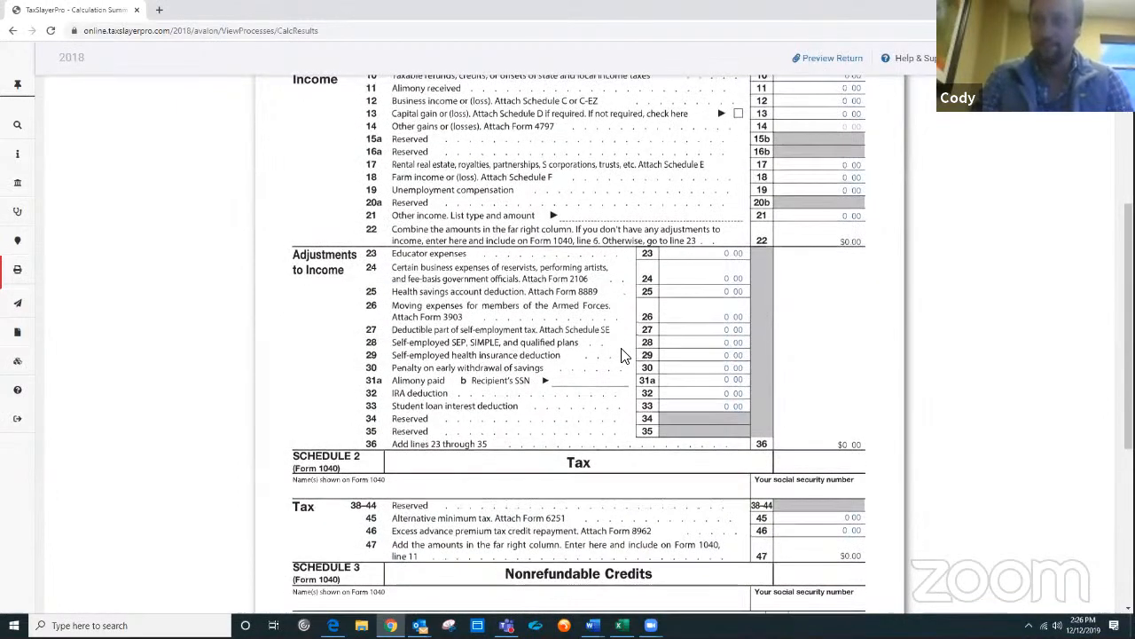
pyautogui.scroll(2, 624, 355)
pyautogui.scroll(-4, 623, 355)
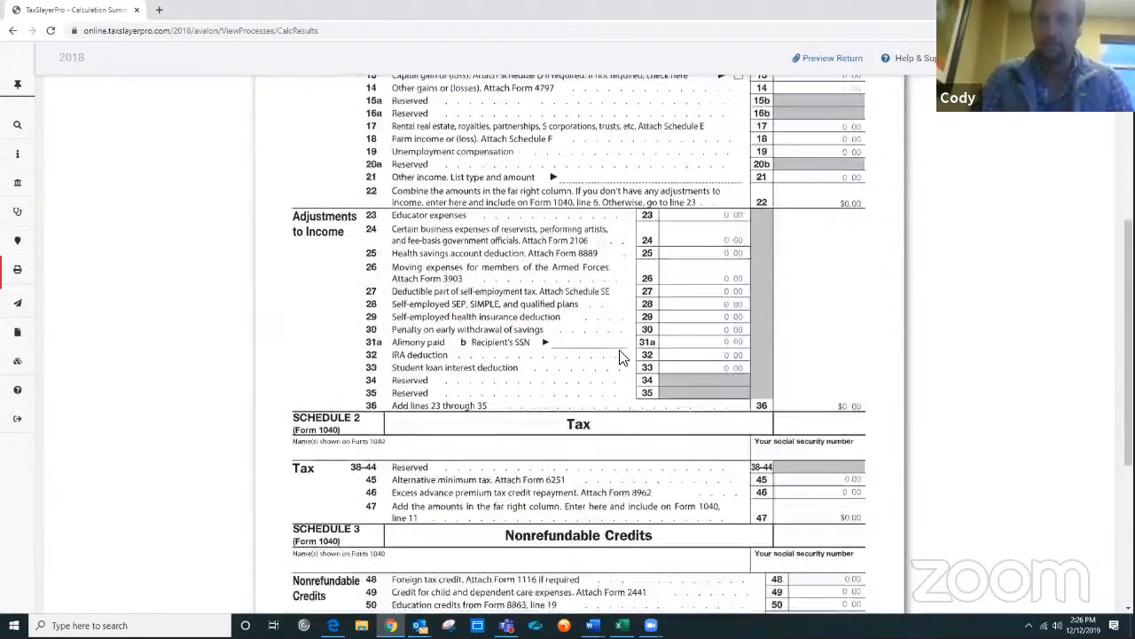
pyautogui.scroll(-1, 621, 357)
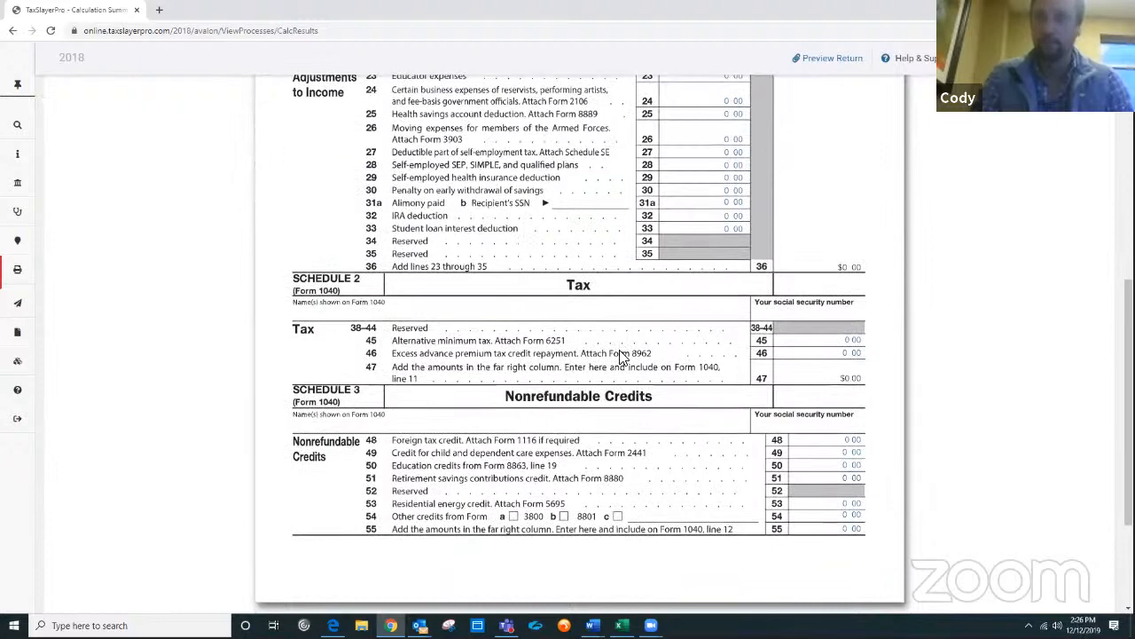
pyautogui.scroll(-1, 621, 358)
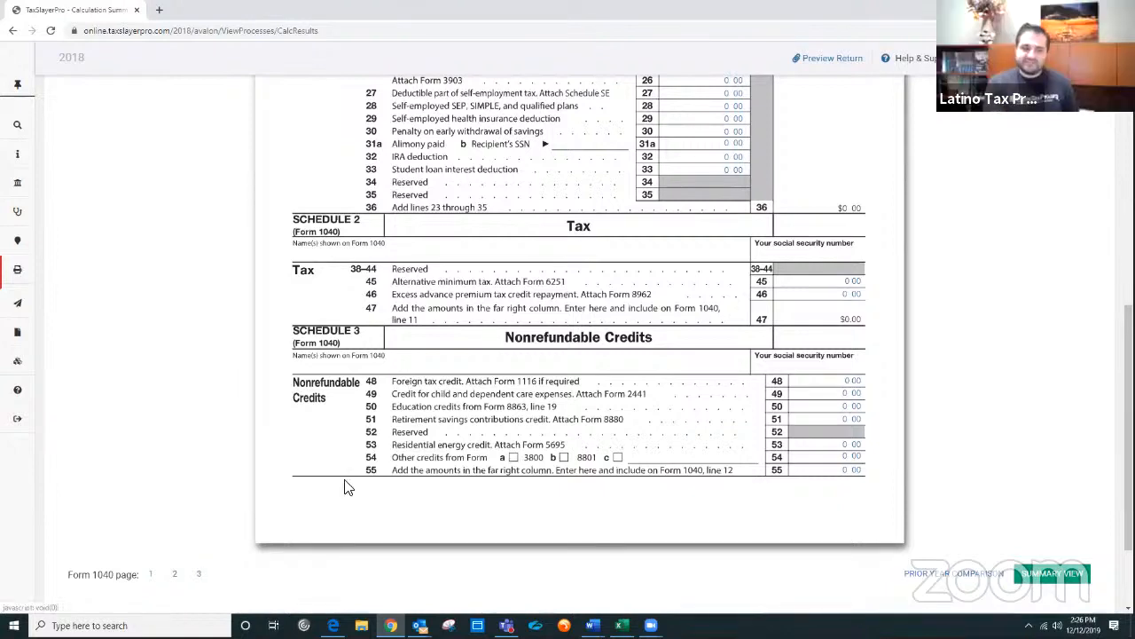
# Step: Switch to page 3 of the Form 1040 preview and review Schedules 4 through 6
pyautogui.click(199, 573)
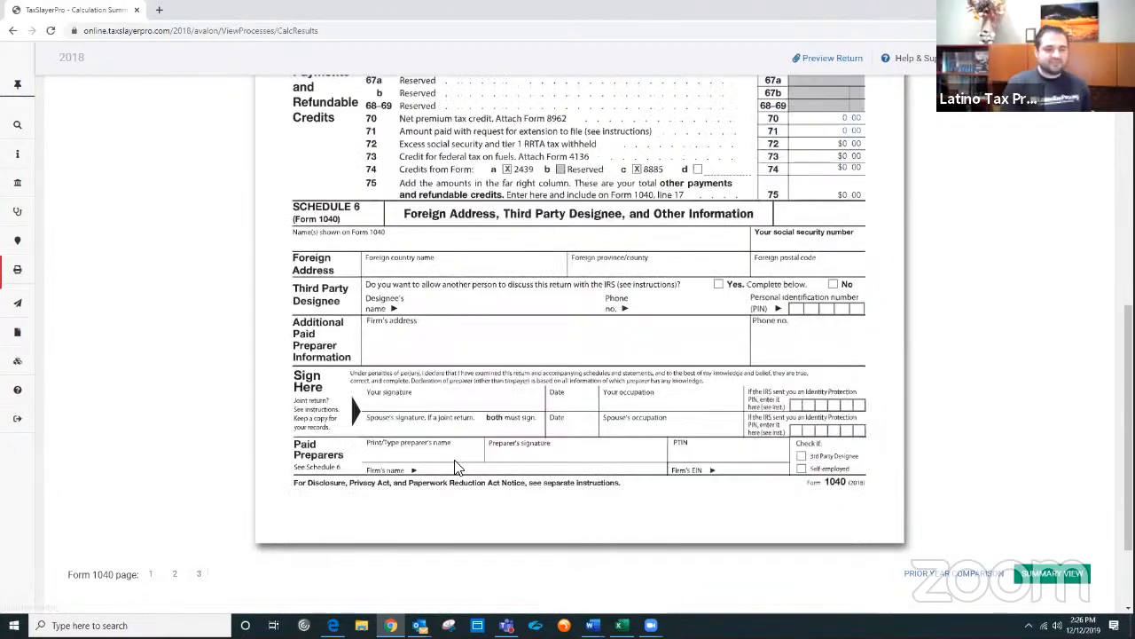
pyautogui.scroll(10, 454, 461)
pyautogui.scroll(-4, 454, 467)
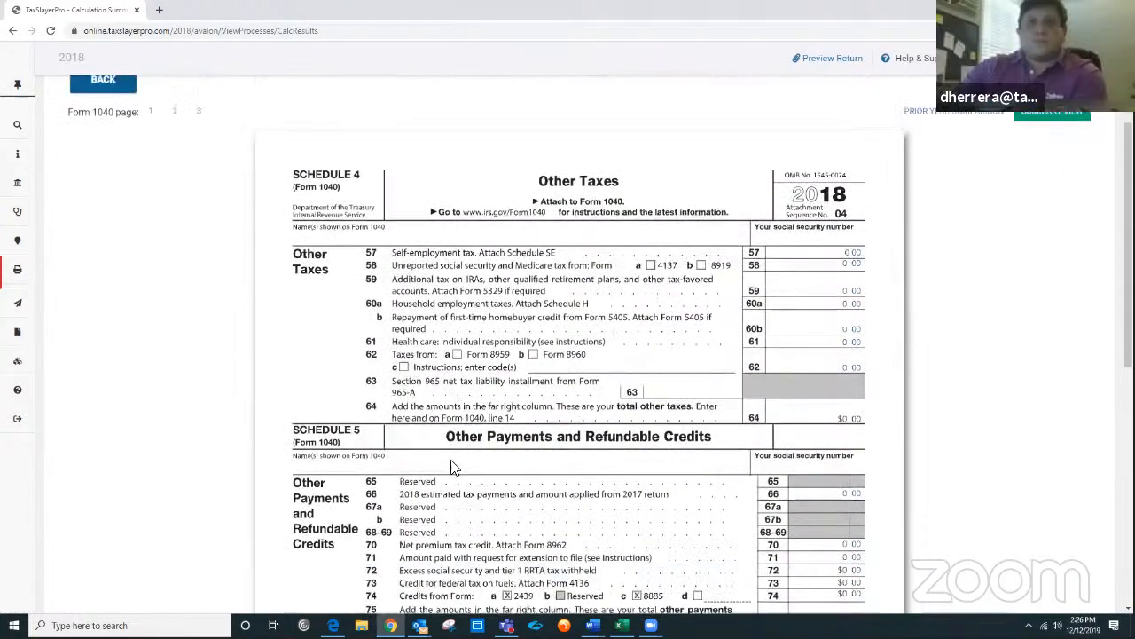
pyautogui.scroll(-2, 399, 515)
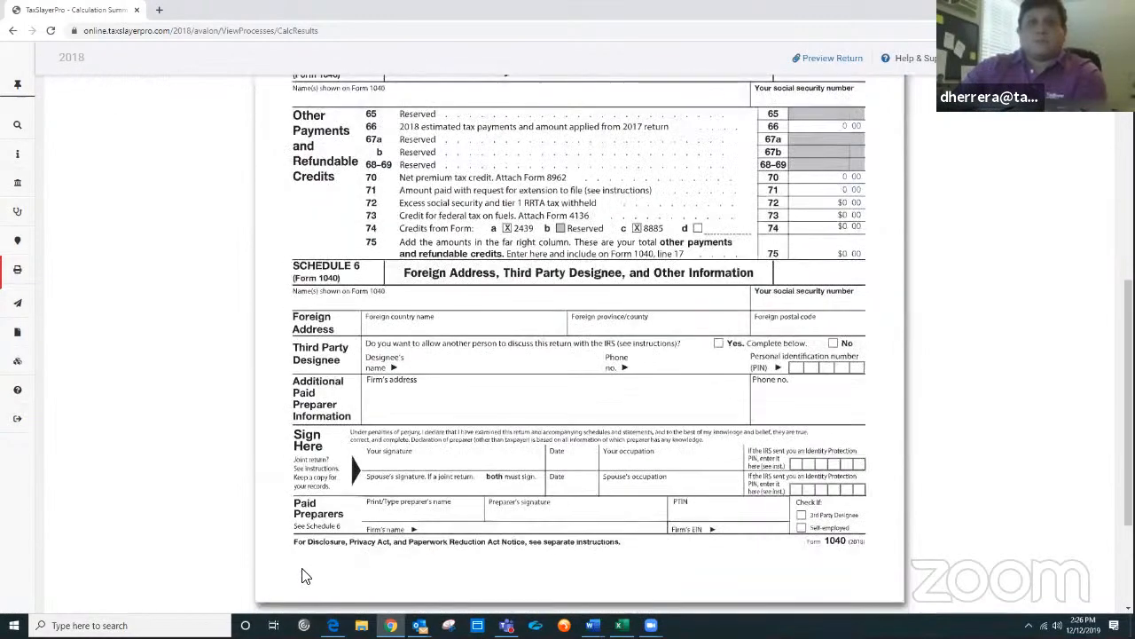
pyautogui.scroll(-3, 266, 532)
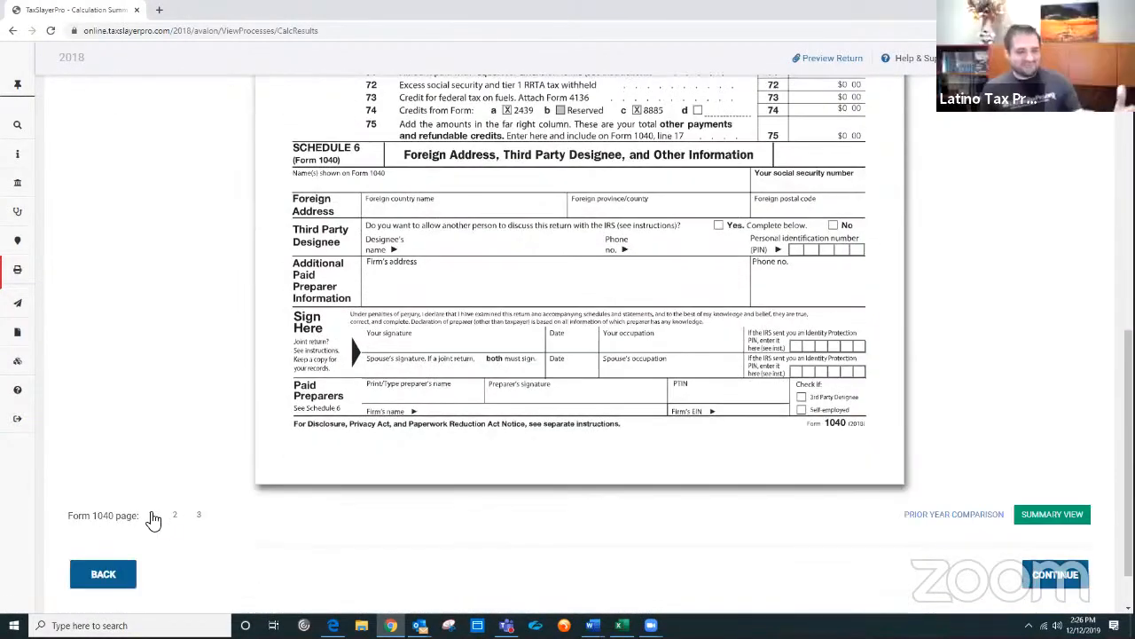
# Step: Return to page 1 of the Form 1040 preview and scroll back to the top of the Calculation Summary
pyautogui.click(150, 516)
pyautogui.scroll(1, 562, 418)
pyautogui.scroll(5, 562, 417)
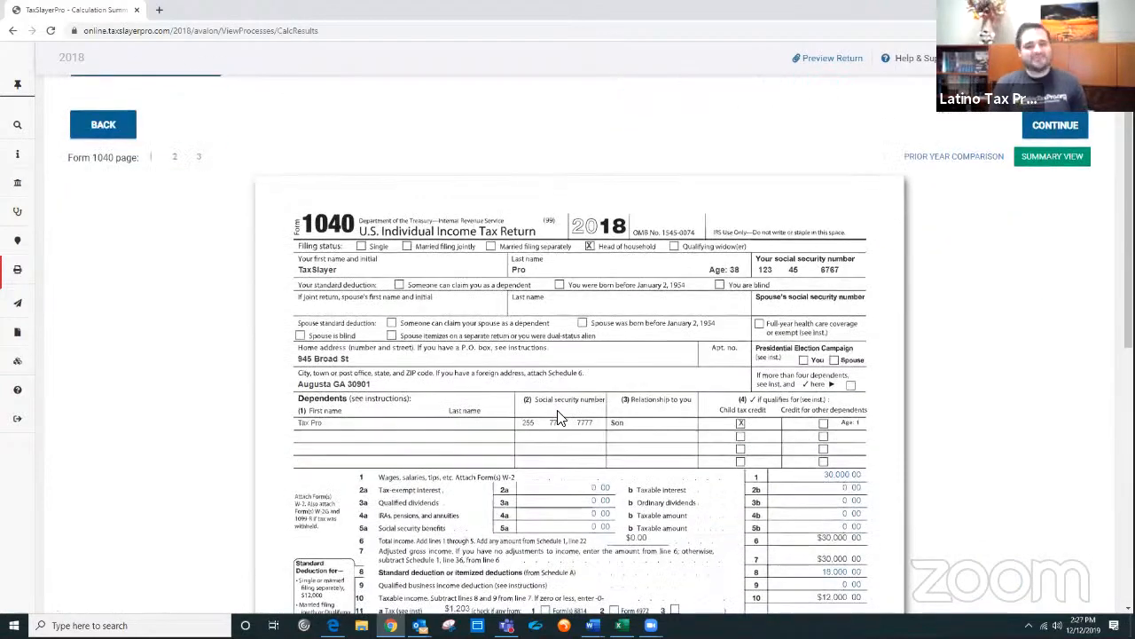
pyautogui.scroll(-2, 562, 417)
pyautogui.moveTo(22, 311)
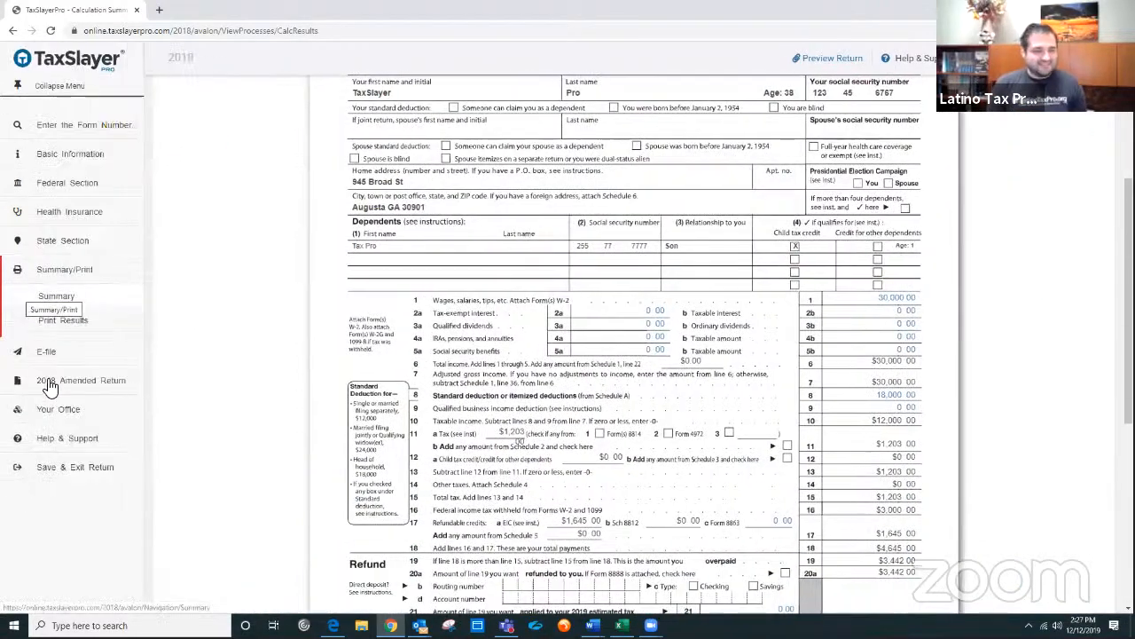
pyautogui.scroll(3, 584, 354)
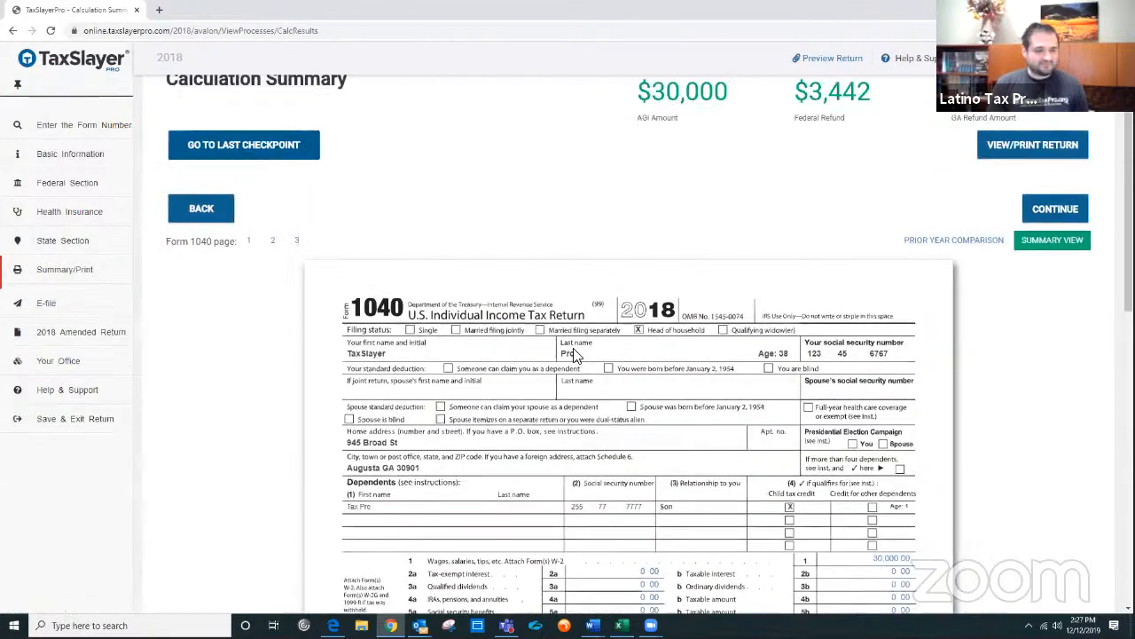
pyautogui.scroll(1, 618, 370)
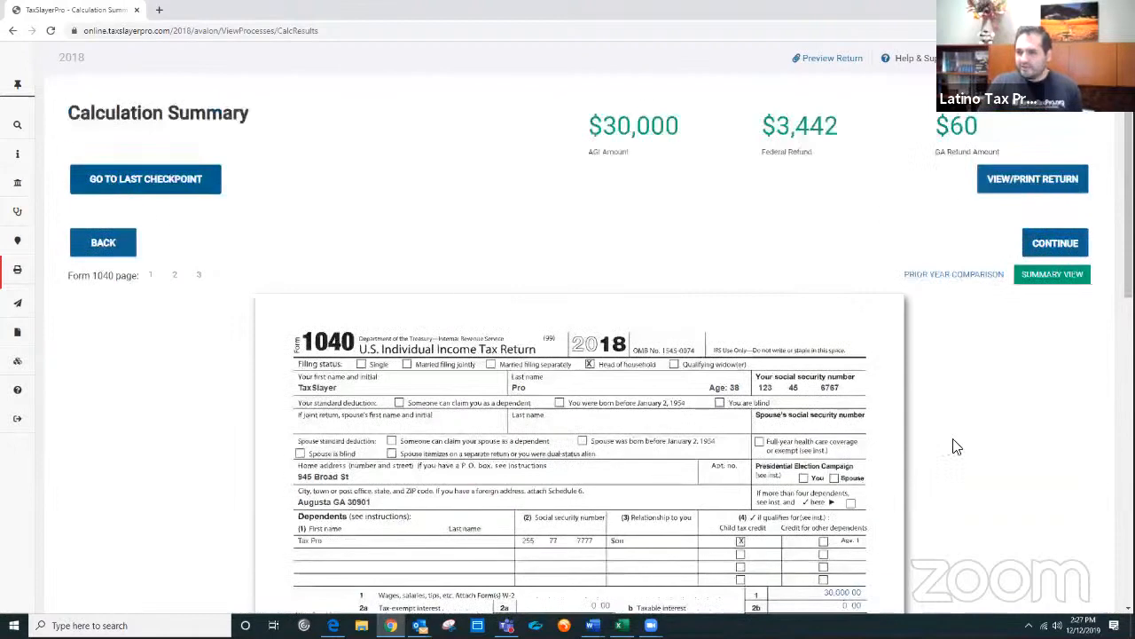
# Step: Review the income, tax, credit and refund lines on page 1 of the Form 1040 preview
pyautogui.scroll(-1, 1067, 484)
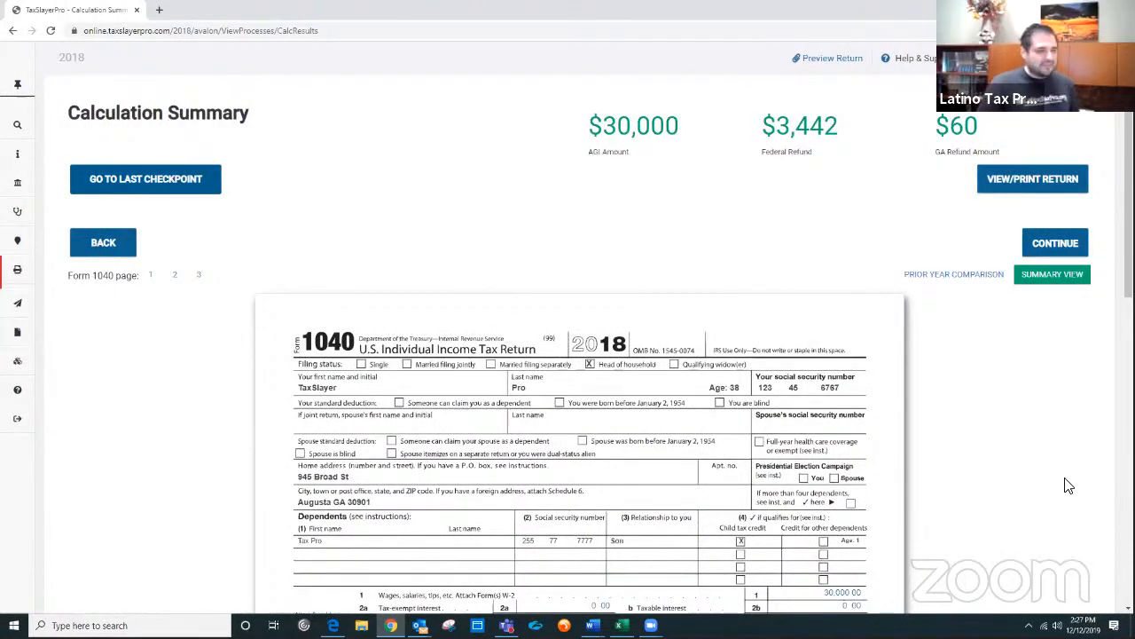
pyautogui.scroll(-3, 1068, 485)
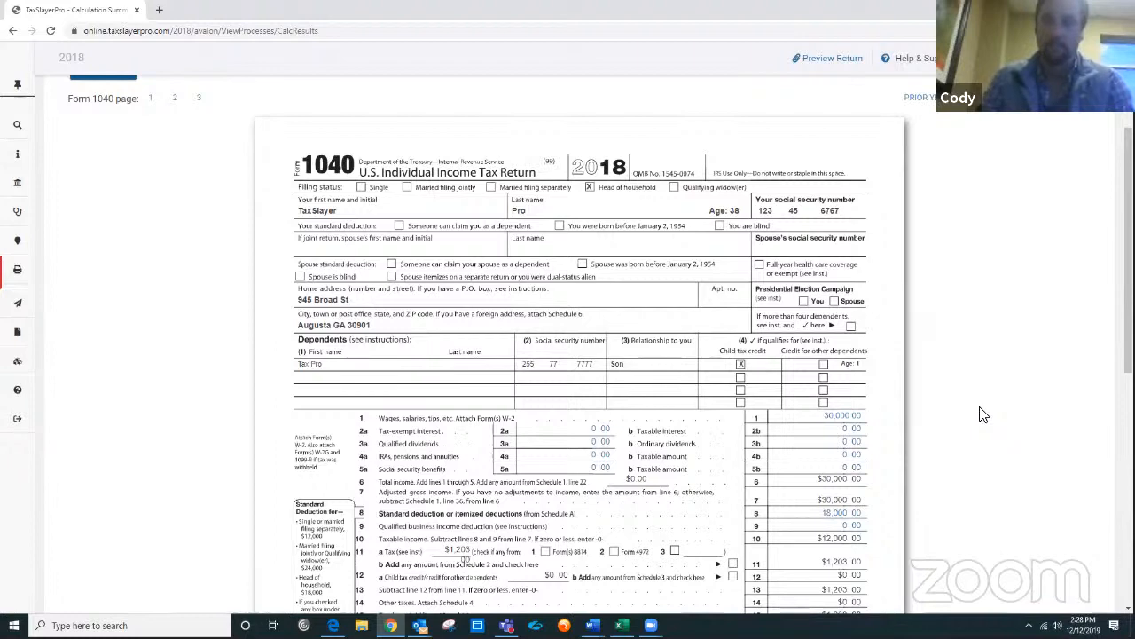
pyautogui.scroll(-2, 983, 415)
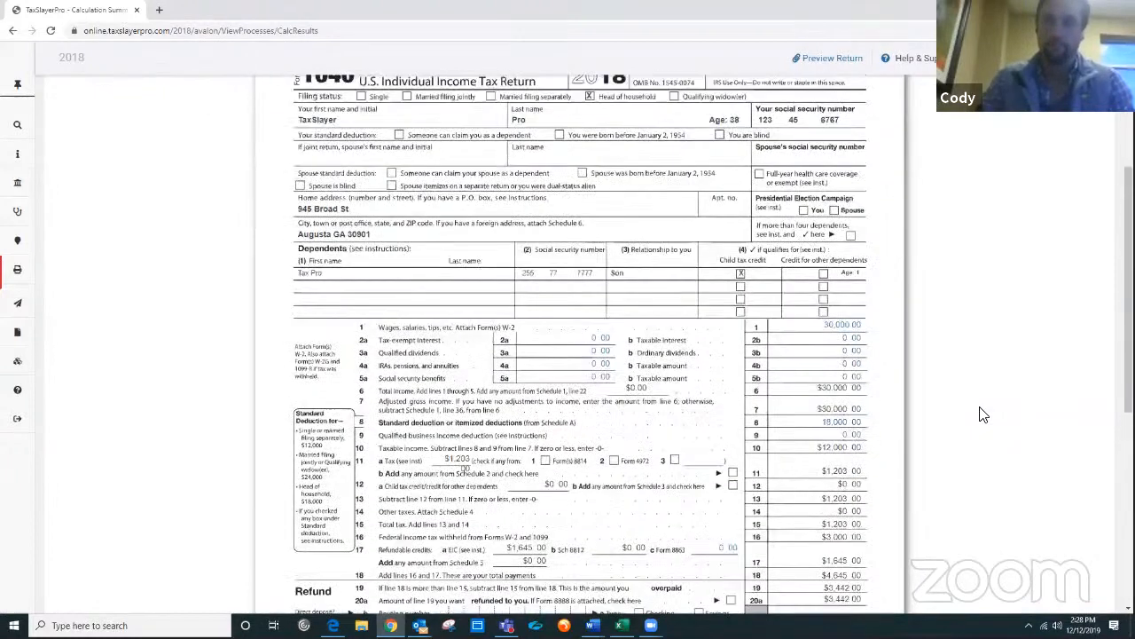
pyautogui.scroll(2, 982, 414)
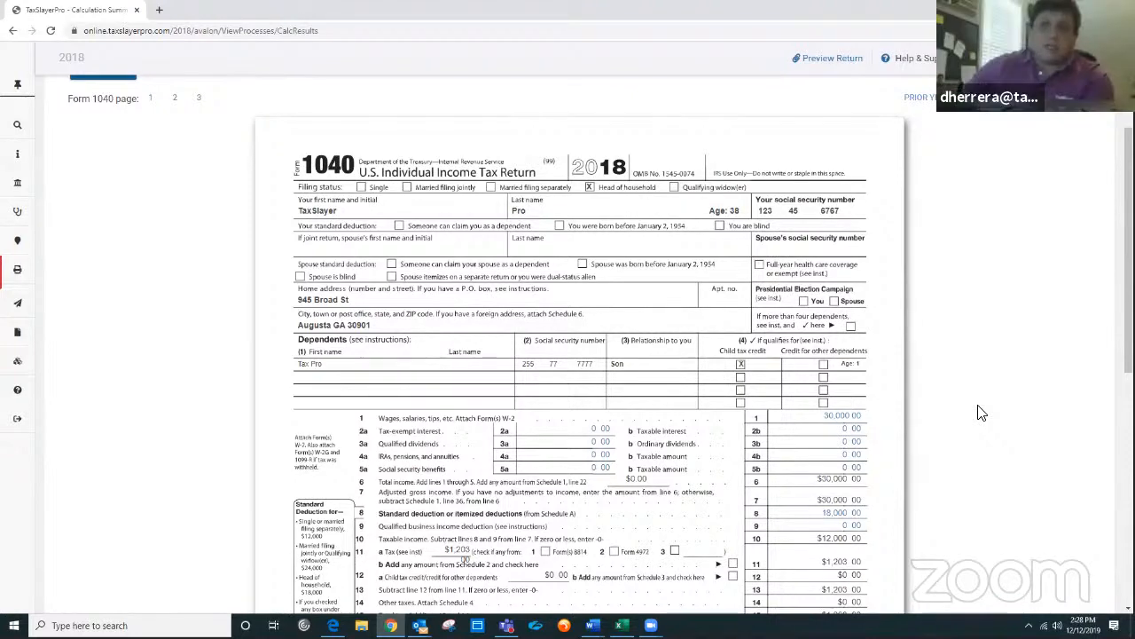
pyautogui.scroll(1, 982, 412)
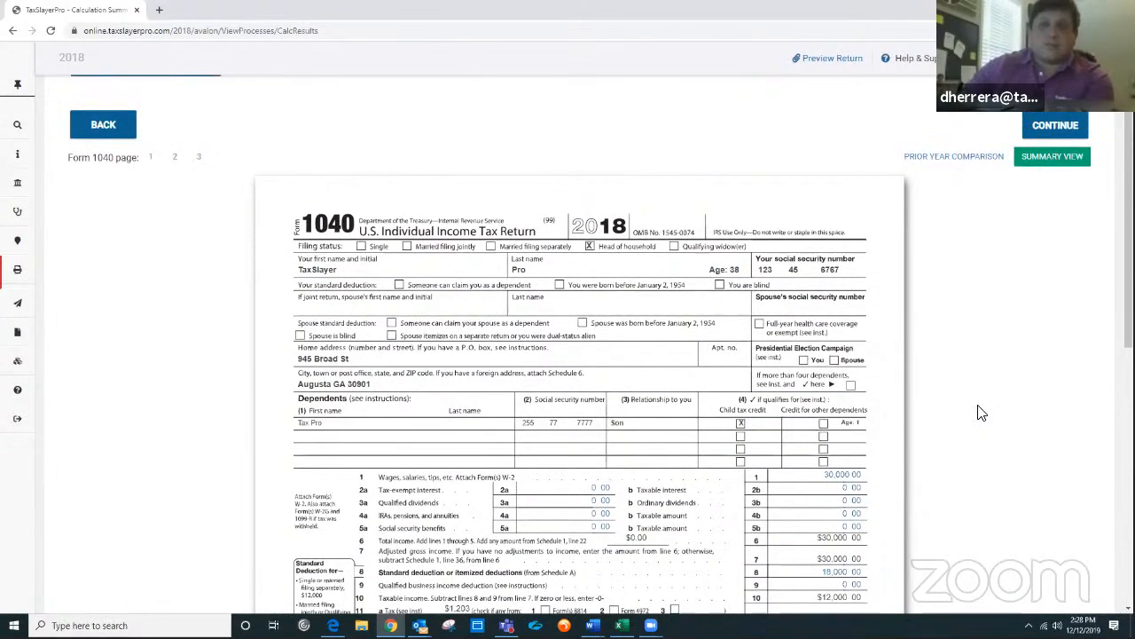
pyautogui.scroll(-1, 982, 412)
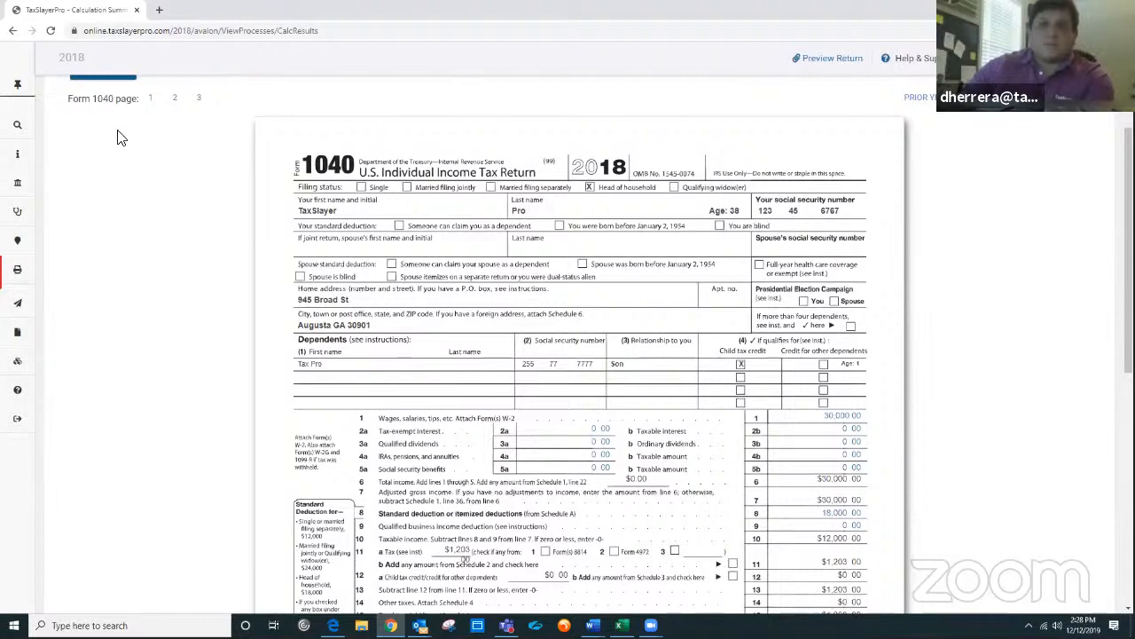
pyautogui.click(17, 85)
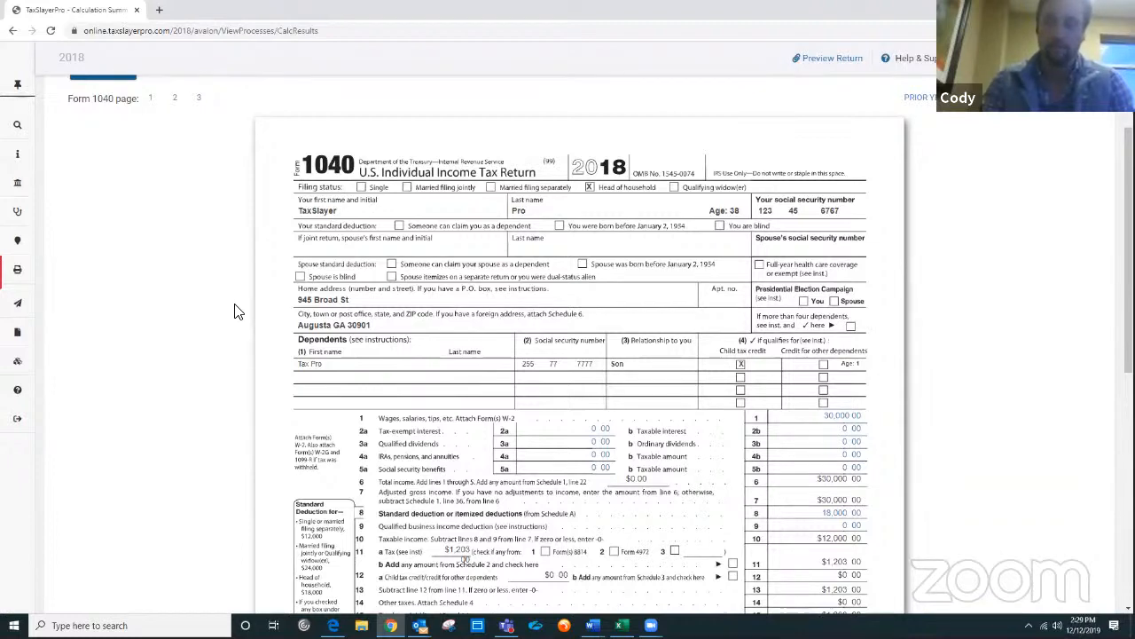
pyautogui.scroll(-4, 235, 311)
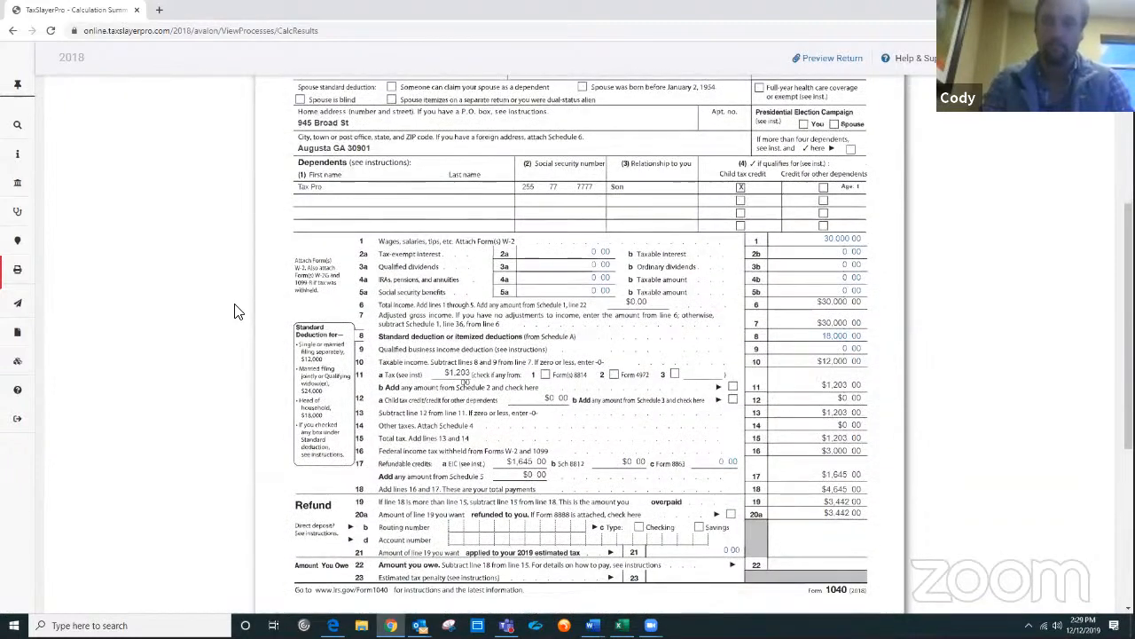
pyautogui.scroll(4, 235, 310)
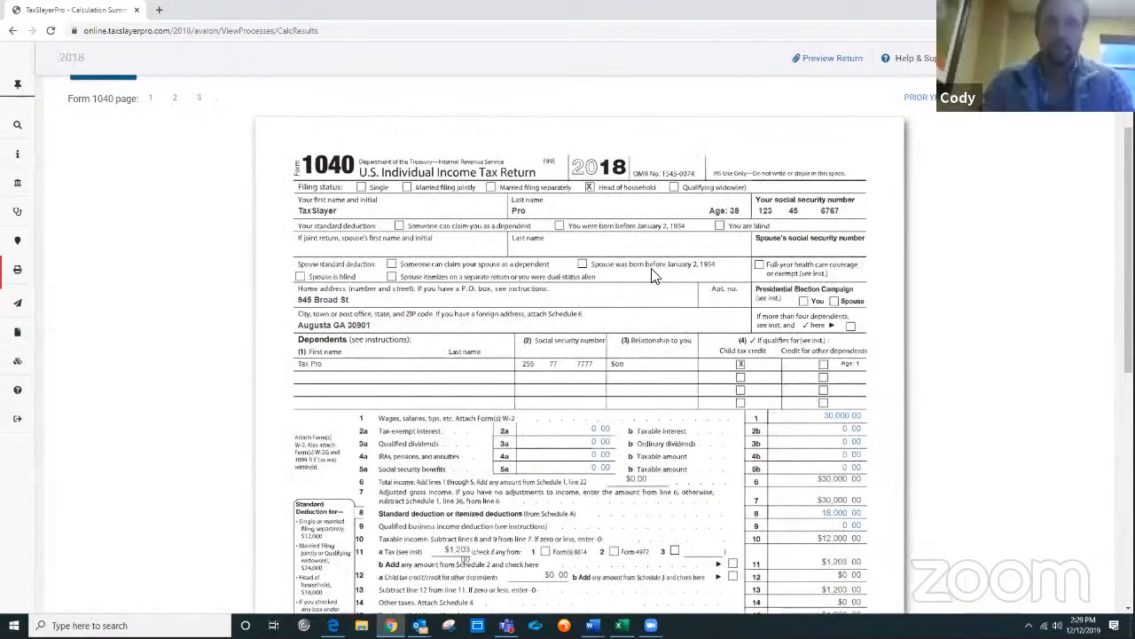
pyautogui.scroll(-3, 651, 275)
pyautogui.scroll(5, 651, 279)
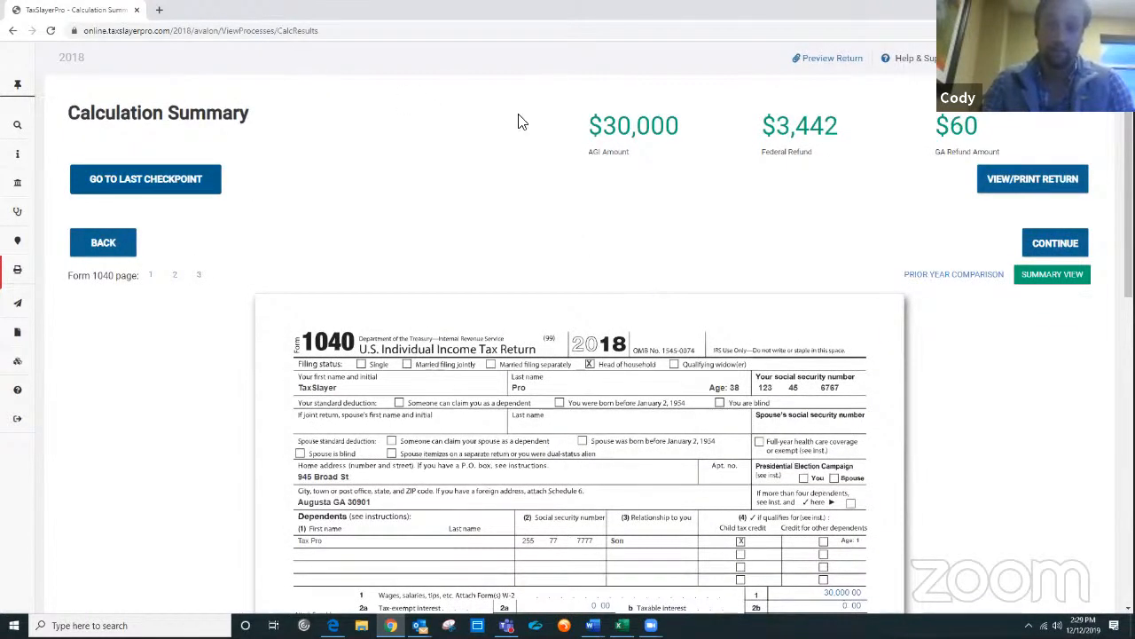
# Step: Expand the side navigation menu showing the return sections
pyautogui.click(32, 90)
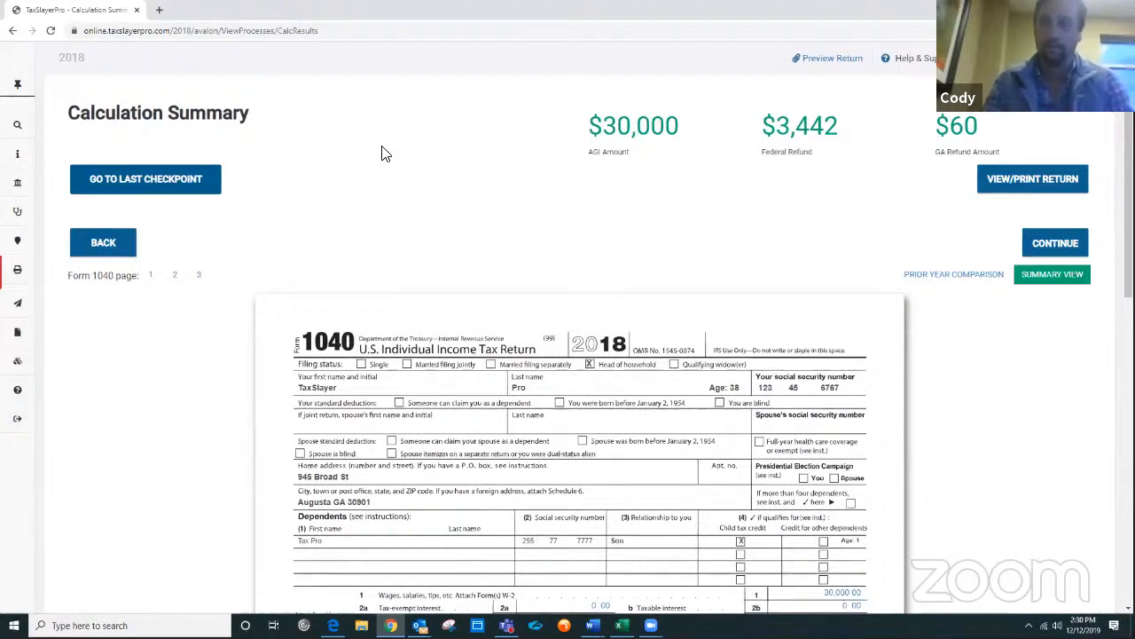
pyautogui.moveTo(20, 91)
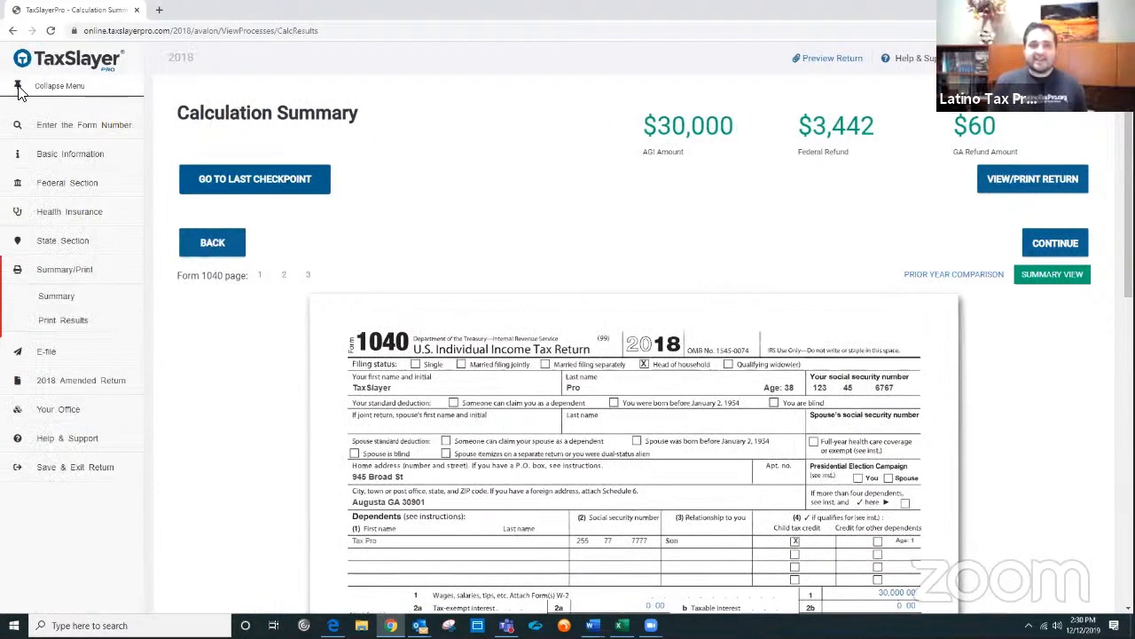